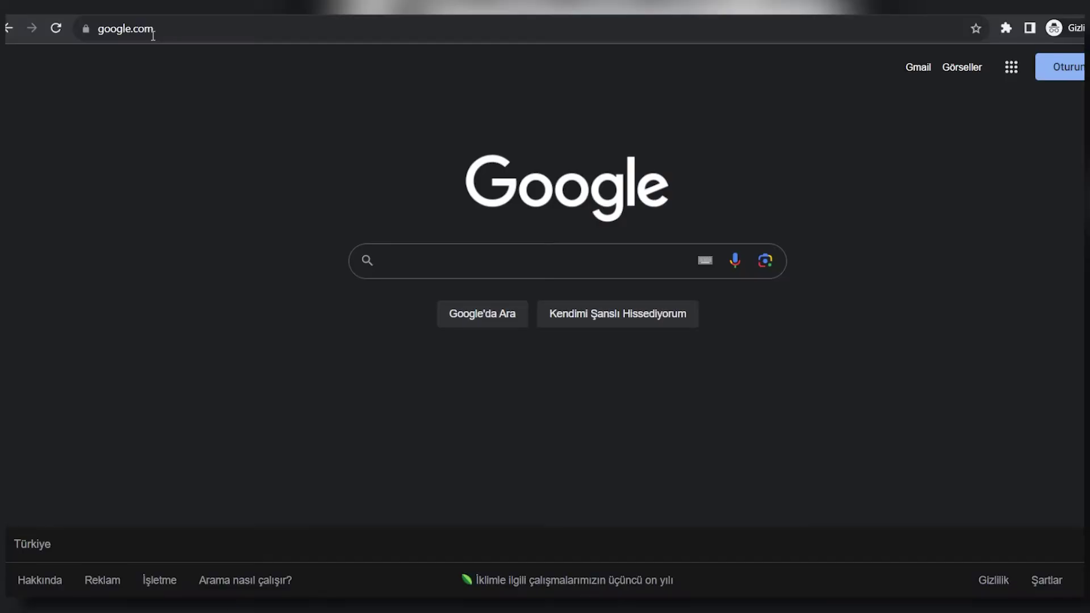
Search for 'kaist' and open the Admissions Information page on kaist.ac.kr.
{"action": "type", "text": "kaist"}
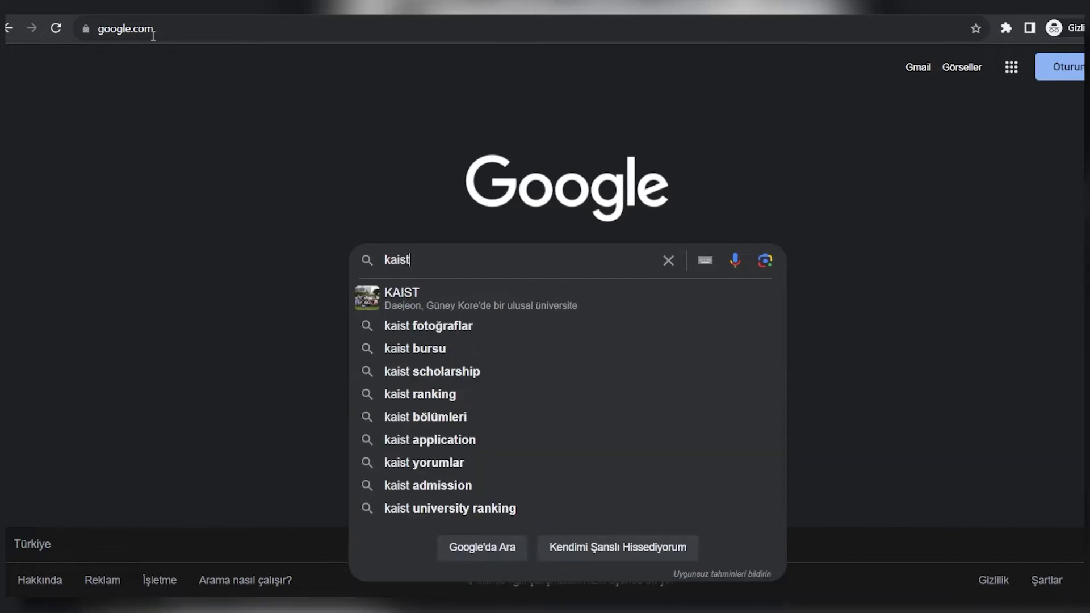
{"action": "key", "text": "Return"}
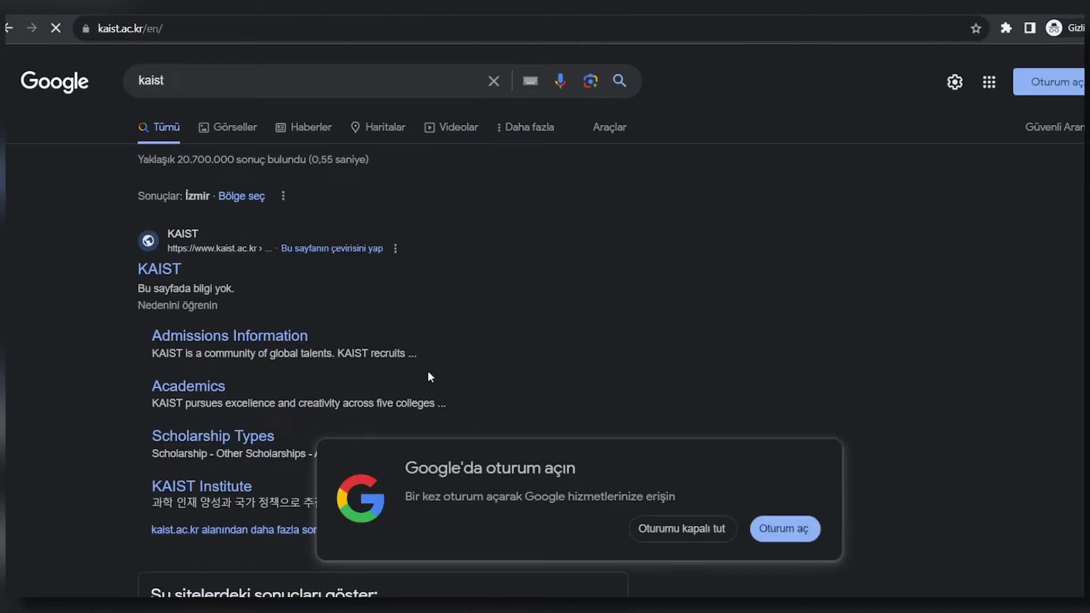
{"action": "scroll", "coordinate": [475, 341], "scroll_direction": "down", "scroll_amount": 3}
{"action": "scroll", "coordinate": [472, 343], "scroll_direction": "up", "scroll_amount": 3}
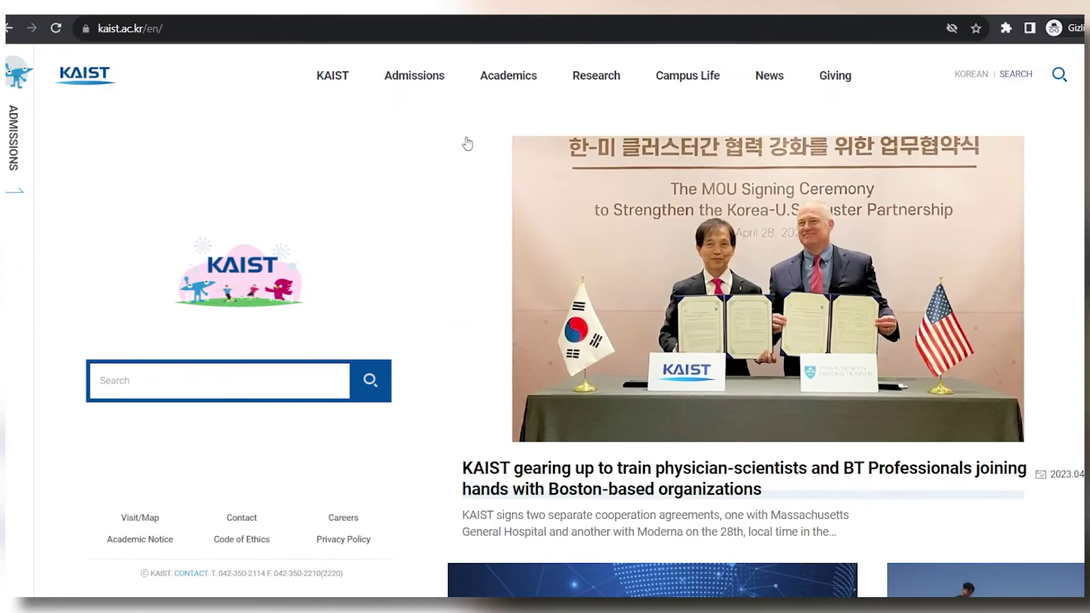
{"action": "mouse_move", "coordinate": [430, 77]}
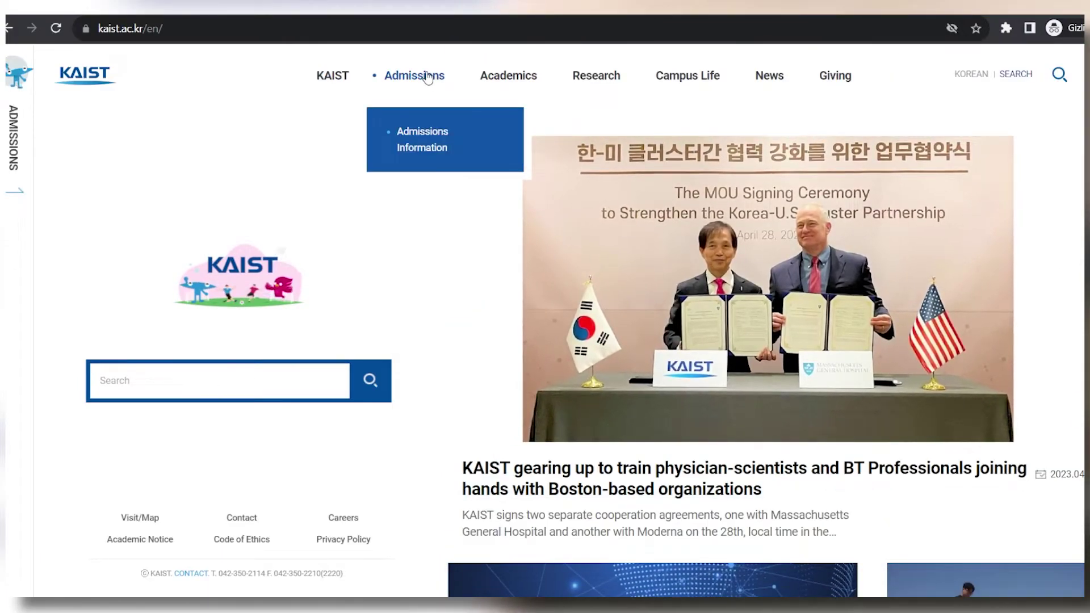
{"action": "left_click", "coordinate": [424, 147]}
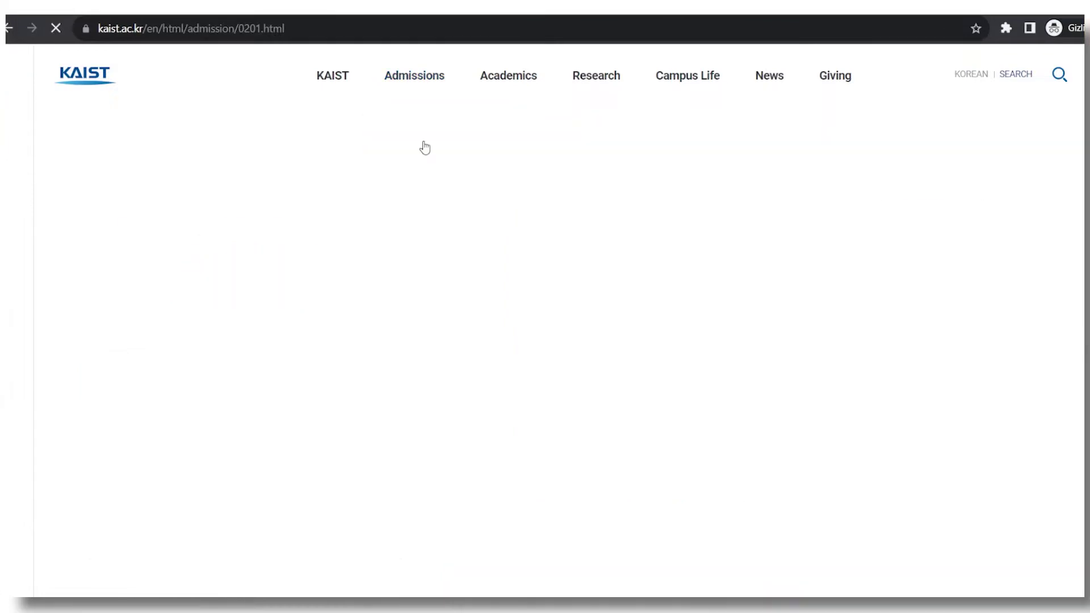
Go from Admissions Information to the undergraduate admissions website.
{"action": "scroll", "coordinate": [475, 166], "scroll_direction": "down", "scroll_amount": 5}
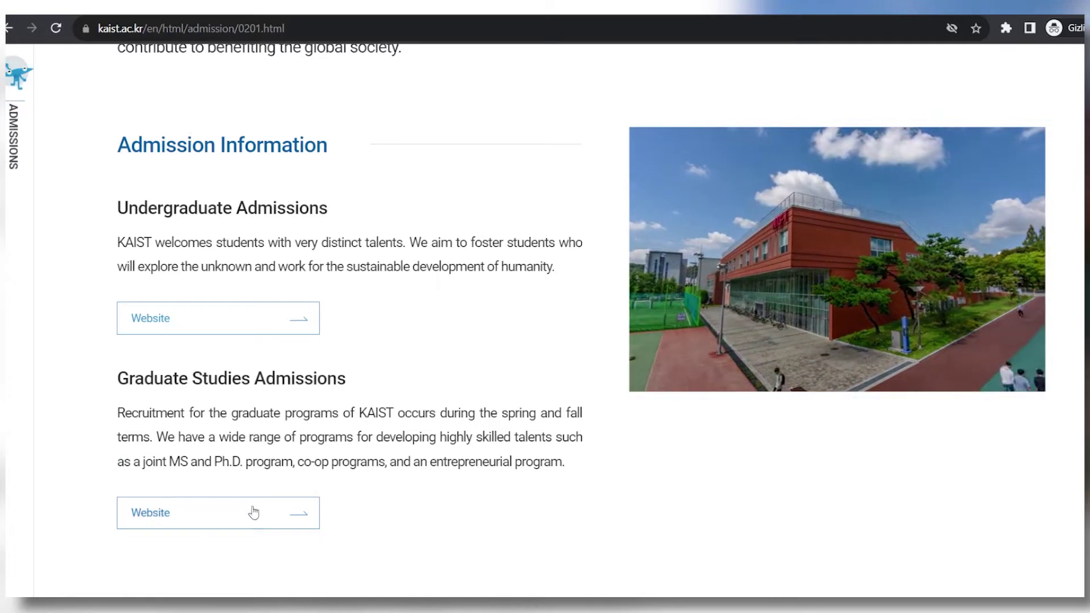
{"action": "left_click_drag", "start_coordinate": [112, 211], "coordinate": [330, 209]}
{"action": "left_click_drag", "start_coordinate": [114, 379], "coordinate": [369, 379]}
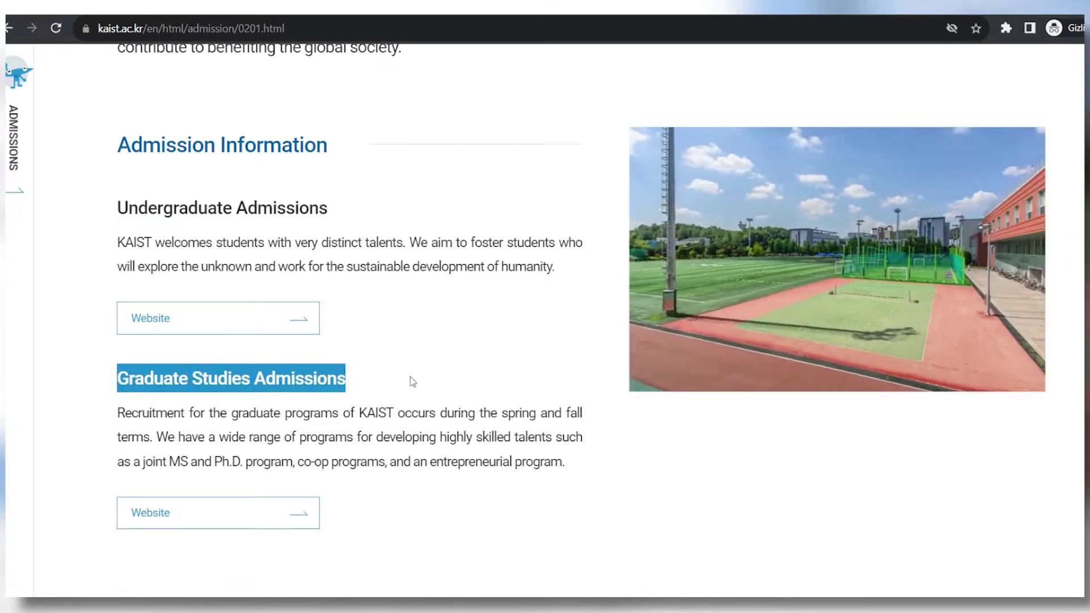
{"action": "left_click", "coordinate": [328, 355]}
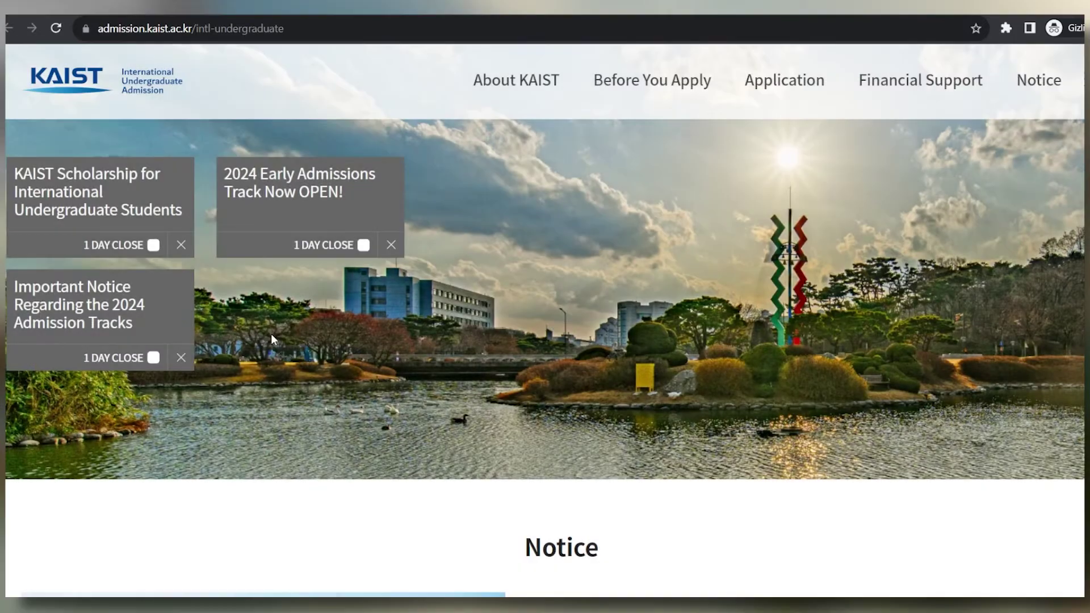
Dismiss the Early Admissions, Scholarship and Important Notice popups, then open the Application Guide.
{"action": "scroll", "coordinate": [497, 343], "scroll_direction": "down", "scroll_amount": 10}
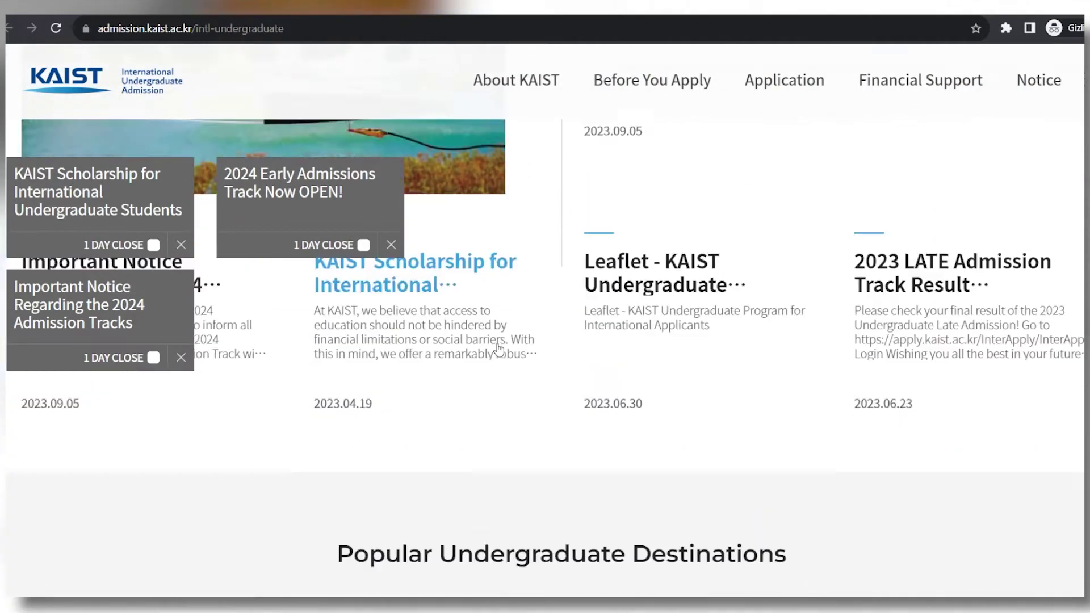
{"action": "scroll", "coordinate": [496, 342], "scroll_direction": "down", "scroll_amount": 7}
{"action": "scroll", "coordinate": [496, 343], "scroll_direction": "up", "scroll_amount": 5}
{"action": "left_click", "coordinate": [391, 245]}
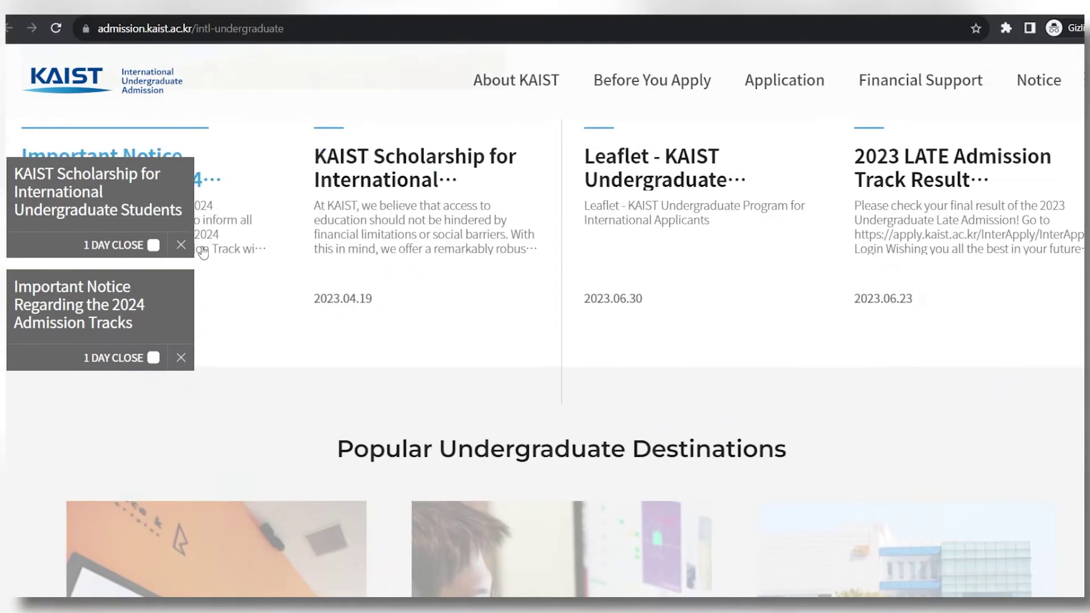
{"action": "left_click", "coordinate": [181, 245]}
{"action": "left_click", "coordinate": [180, 358]}
{"action": "scroll", "coordinate": [231, 342], "scroll_direction": "down", "scroll_amount": 5}
{"action": "left_click", "coordinate": [222, 255]}
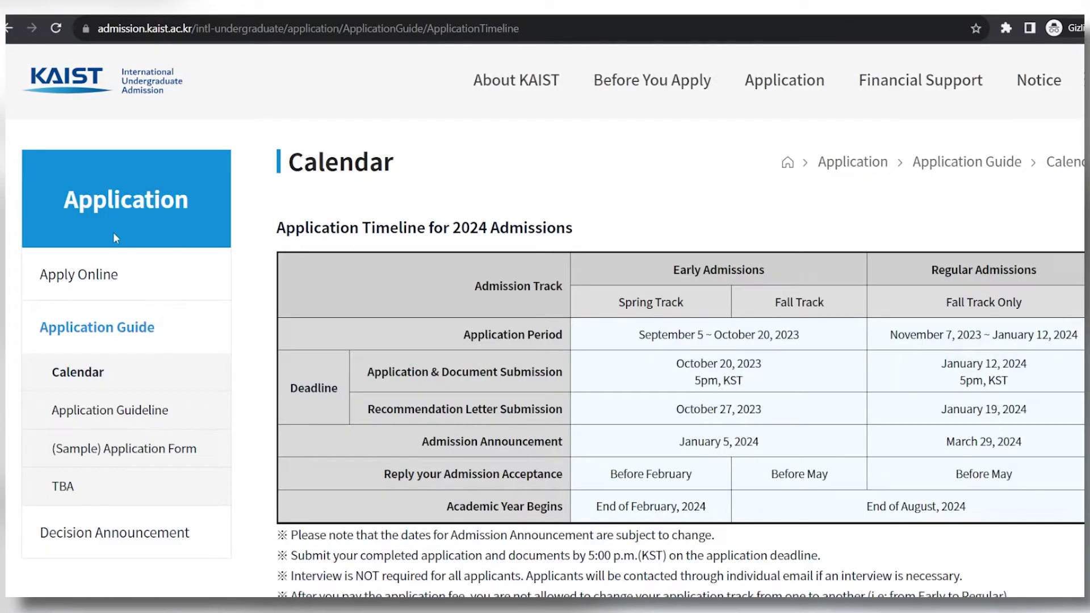
Open Apply Online and start a Spring 2024 application, accepting the eligibility warning.
{"action": "left_click", "coordinate": [79, 291]}
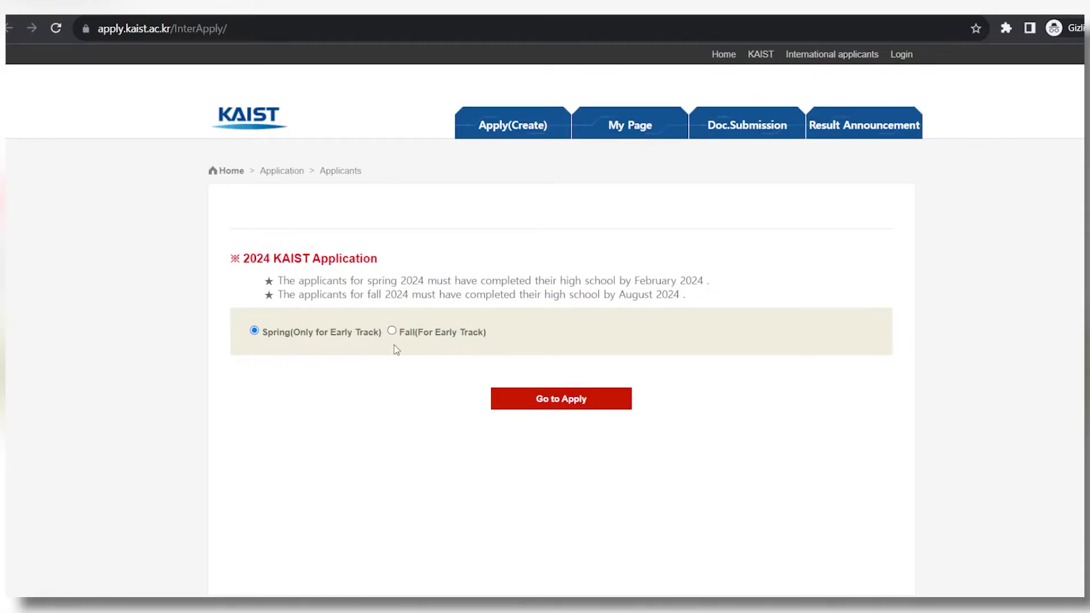
{"action": "left_click", "coordinate": [608, 409]}
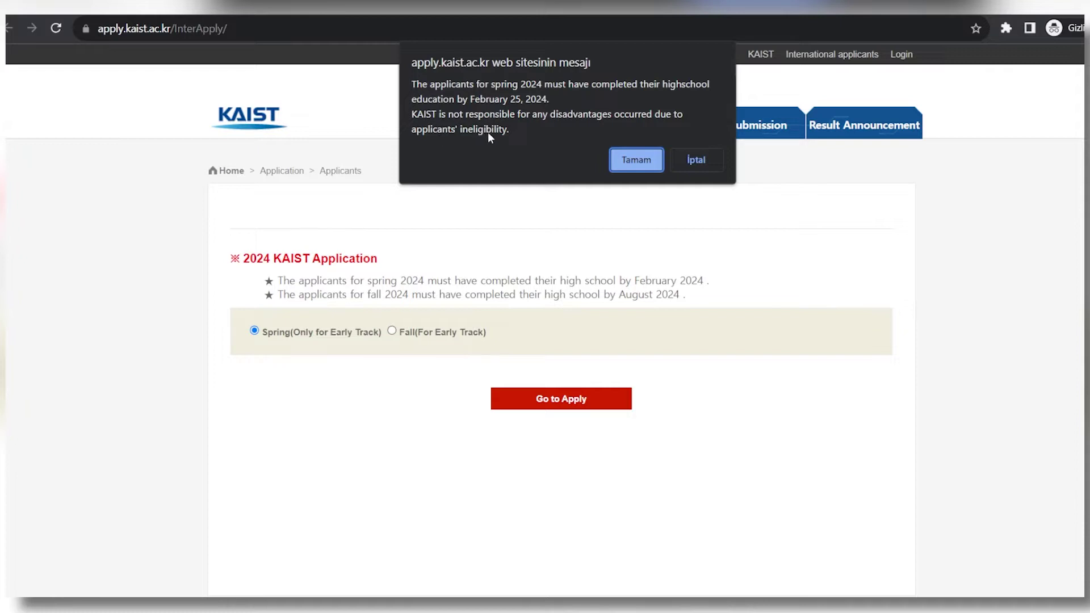
{"action": "left_click", "coordinate": [634, 161]}
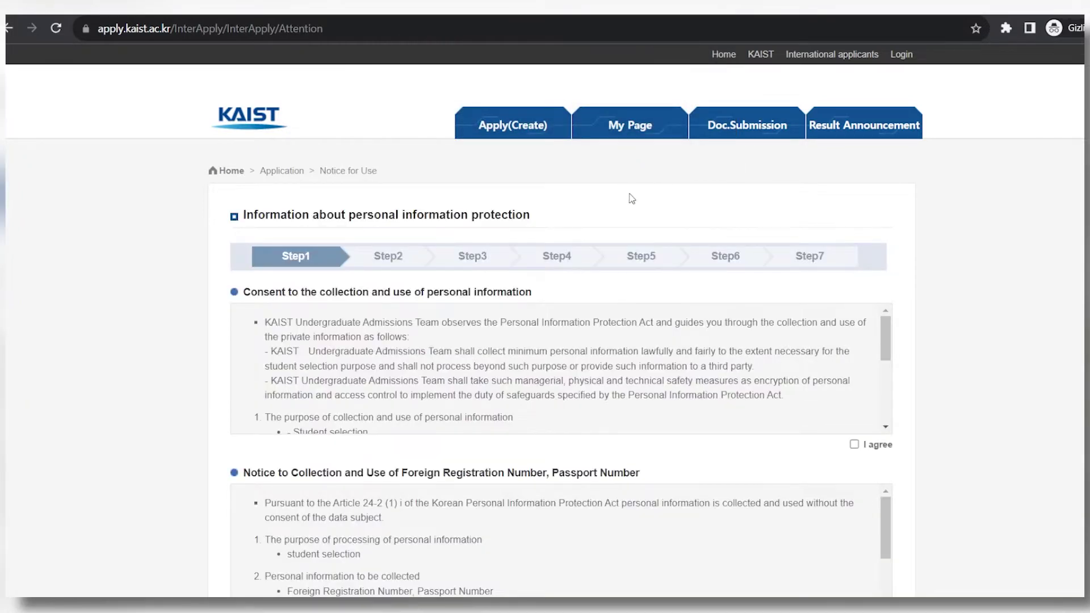
Accept all personal-information consents with I Agree All and proceed to the Applicant Information form.
{"action": "scroll", "coordinate": [642, 324], "scroll_direction": "down", "scroll_amount": 5}
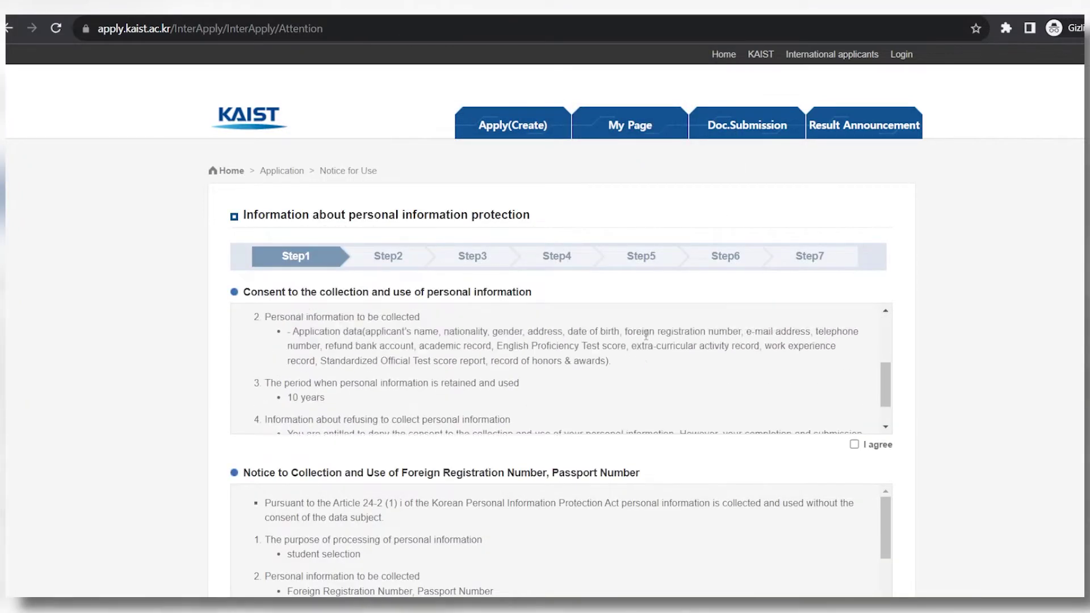
{"action": "scroll", "coordinate": [645, 338], "scroll_direction": "up", "scroll_amount": 5}
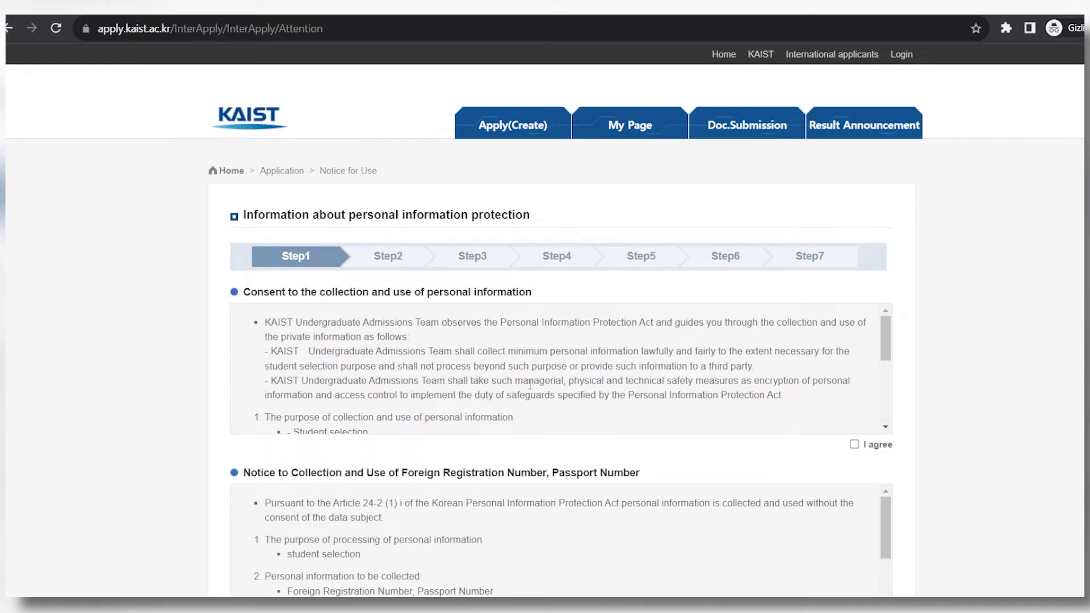
{"action": "scroll", "coordinate": [1011, 367], "scroll_direction": "down", "scroll_amount": 1}
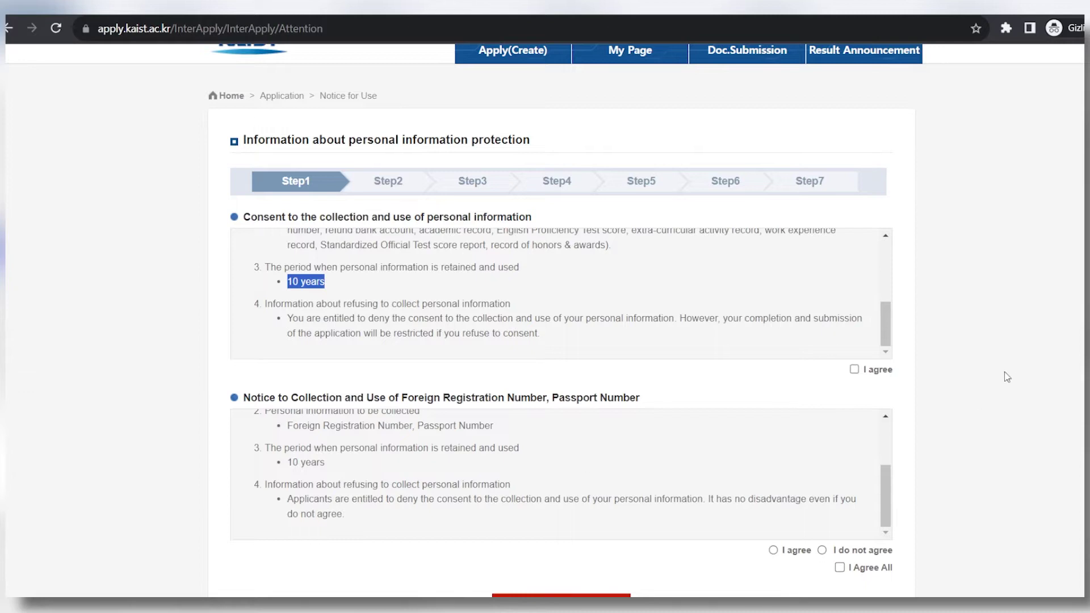
{"action": "left_click", "coordinate": [841, 569]}
{"action": "scroll", "coordinate": [844, 573], "scroll_direction": "down", "scroll_amount": 2}
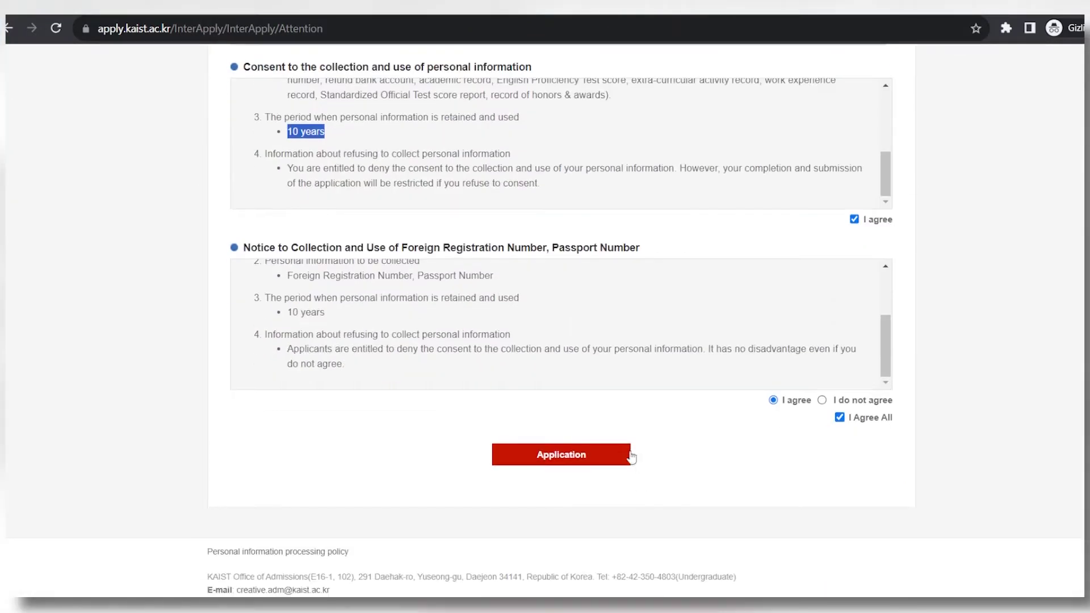
{"action": "left_click", "coordinate": [612, 466]}
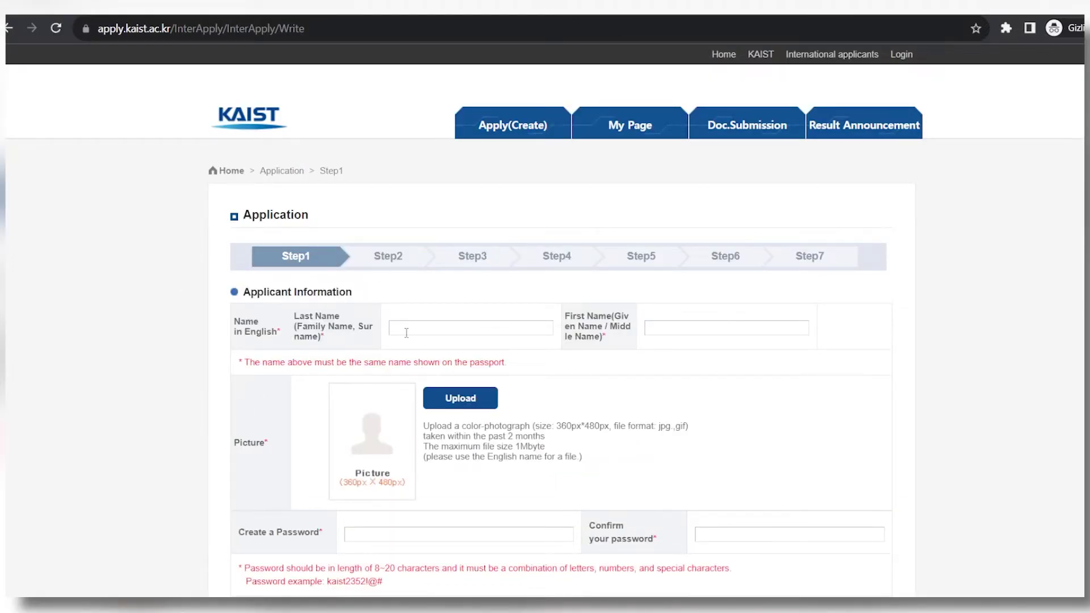
Enter the applicant's English last name and first name on the Step 1 form.
{"action": "left_click", "coordinate": [449, 324]}
{"action": "type", "text": "doe"}
{"action": "left_click", "coordinate": [705, 324]}
{"action": "type", "text": "john"}
{"action": "scroll", "coordinate": [633, 60], "scroll_direction": "down", "scroll_amount": 4}
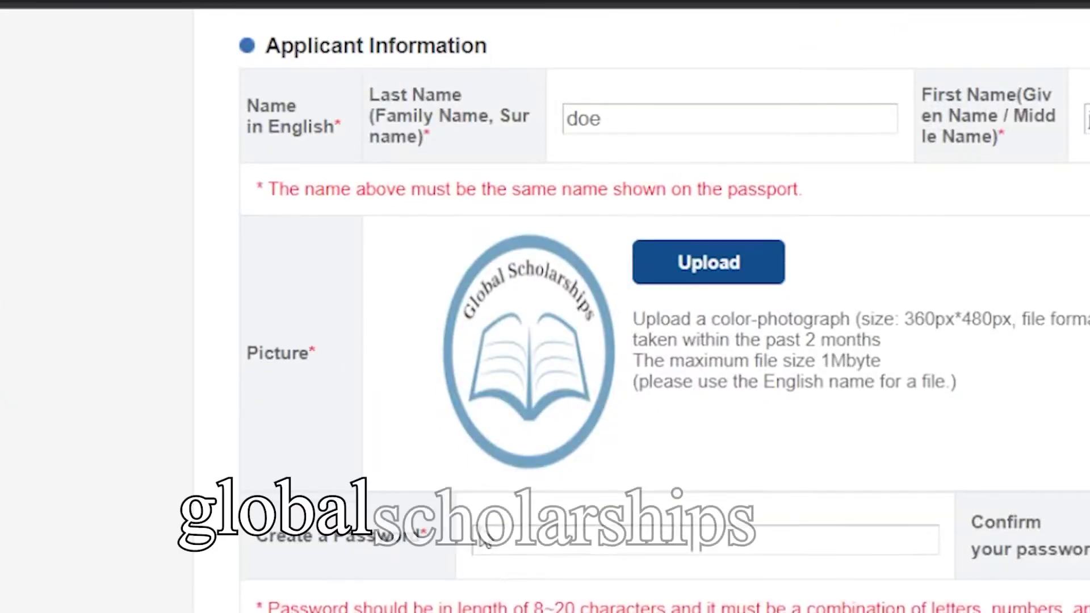
{"action": "scroll", "coordinate": [367, 239], "scroll_direction": "down", "scroll_amount": 1}
{"action": "left_click", "coordinate": [367, 239]}
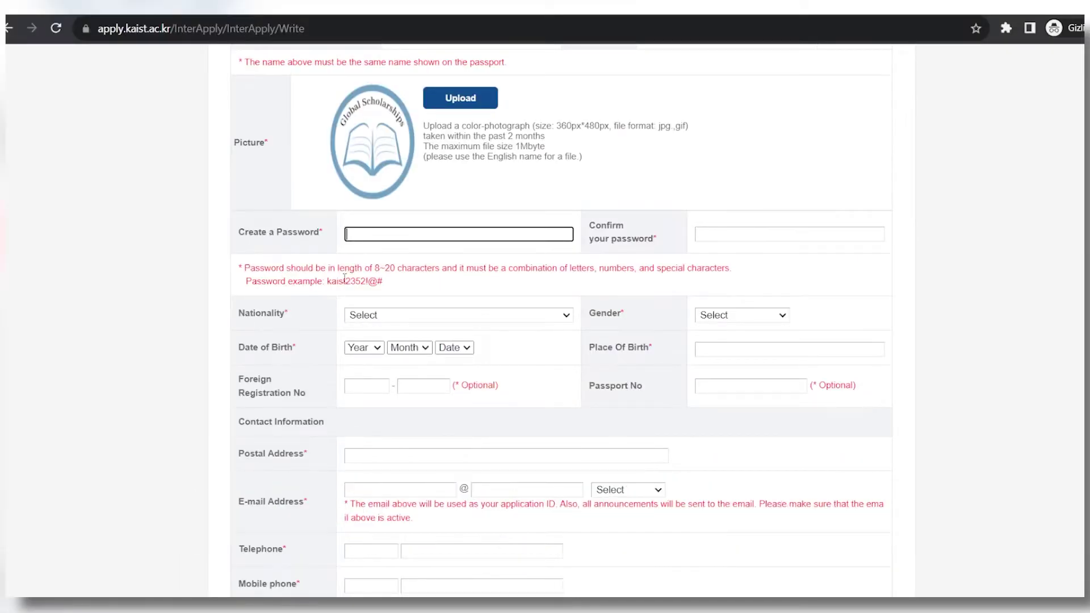
Copy the example password into both the password and confirmation fields.
{"action": "left_click_drag", "start_coordinate": [327, 280], "coordinate": [377, 281]}
{"action": "key", "text": "ctrl+c"}
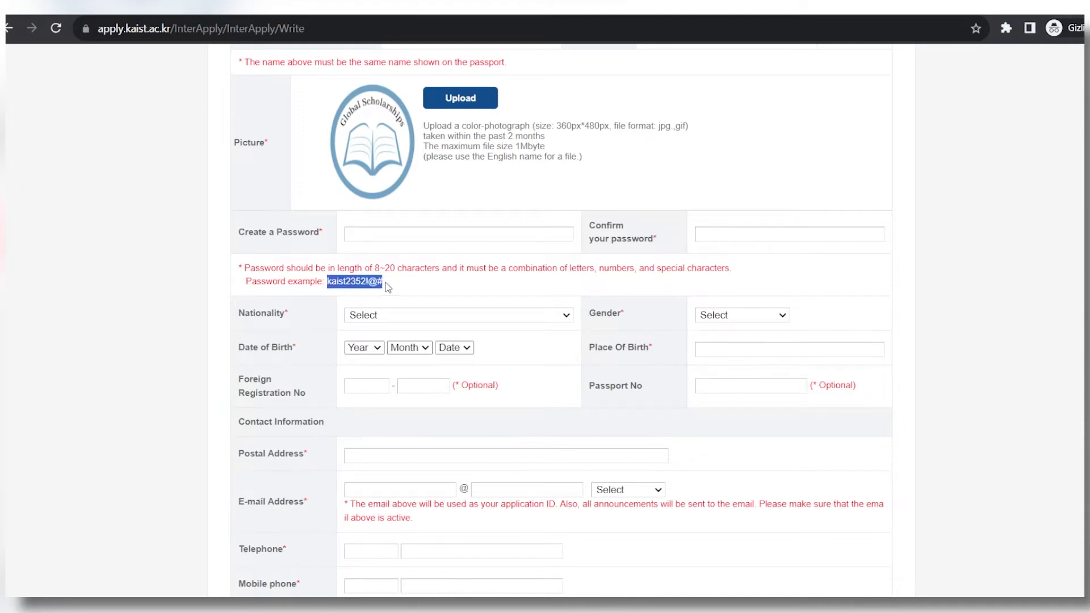
{"action": "left_click", "coordinate": [370, 234]}
{"action": "key", "text": "ctrl+v"}
{"action": "left_click", "coordinate": [724, 234]}
{"action": "key", "text": "ctrl+v"}
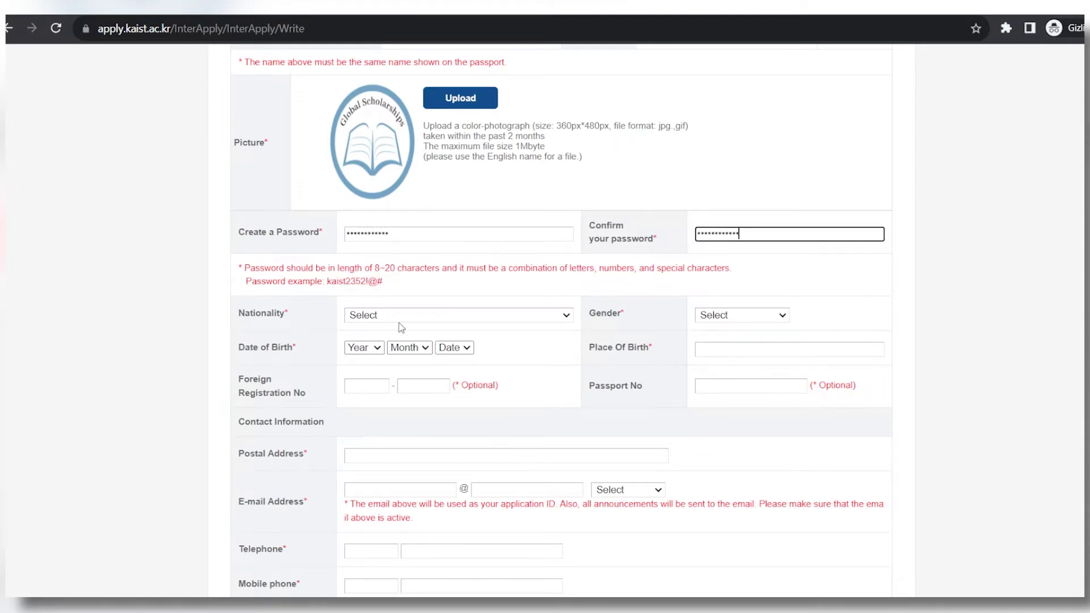
{"action": "left_click", "coordinate": [373, 324]}
{"action": "type", "text": "tur"}
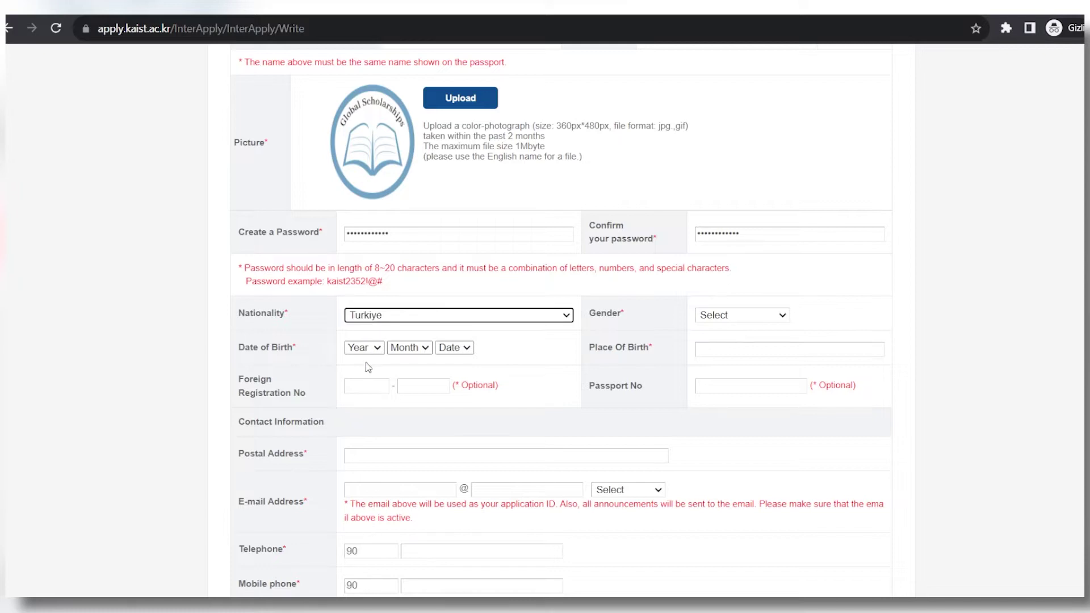
{"action": "left_click", "coordinate": [370, 347]}
{"action": "type", "text": "2007"}
{"action": "key", "text": "Tab"}
{"action": "type", "text": "5"}
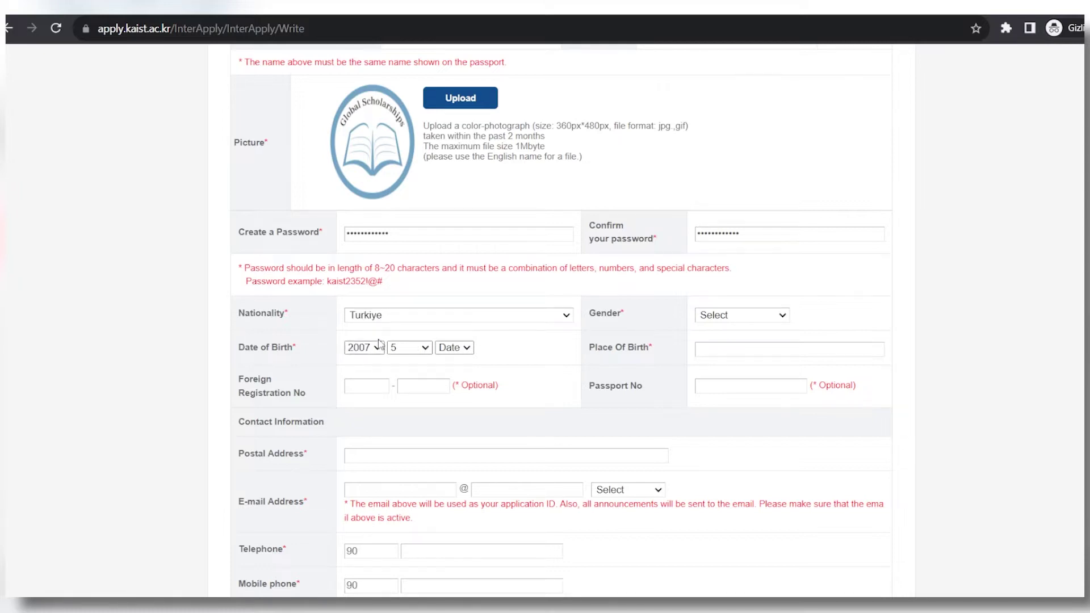
{"action": "key", "text": "shift+Tab"}
{"action": "key", "text": "Tab"}
{"action": "key", "text": "Tab"}
{"action": "type", "text": "15"}
Set gender to Male and place of birth to istanbul.
{"action": "left_click", "coordinate": [701, 319]}
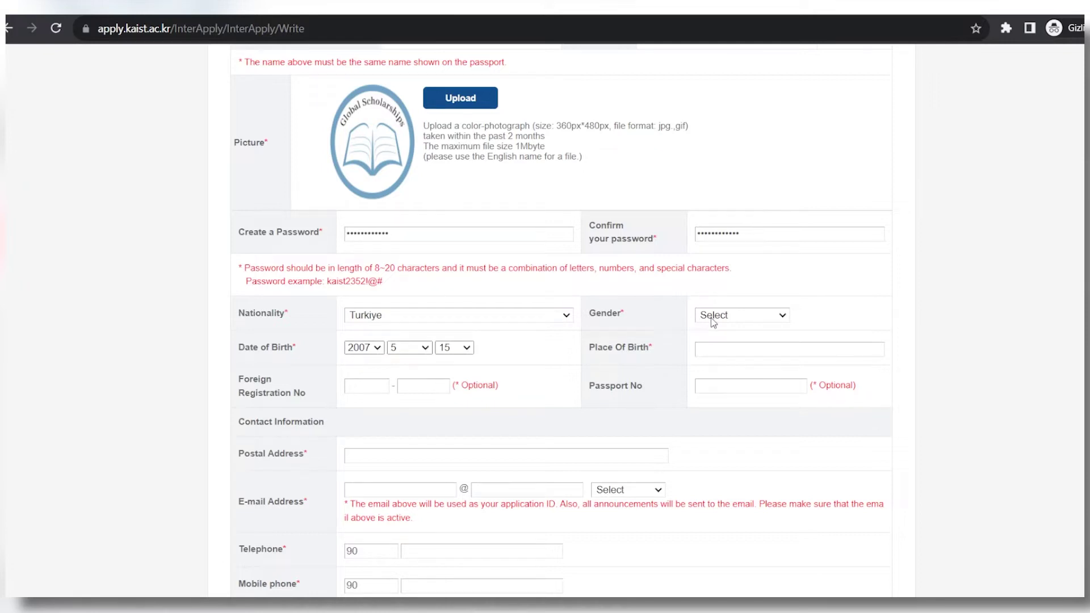
{"action": "left_click", "coordinate": [727, 344]}
{"action": "left_click", "coordinate": [731, 350]}
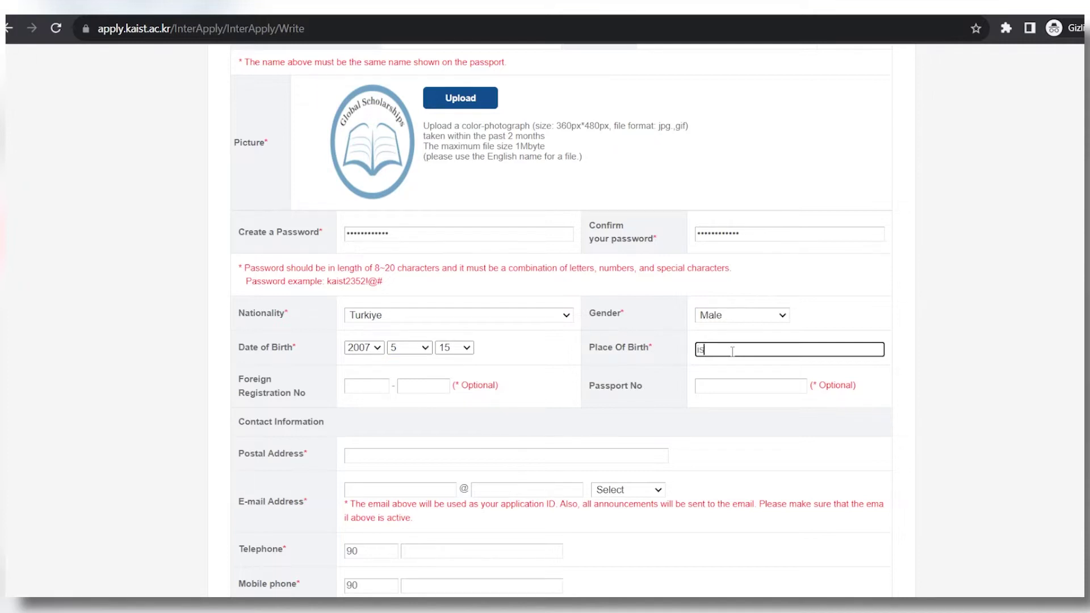
{"action": "type", "text": "istanbul"}
{"action": "left_click", "coordinate": [937, 399]}
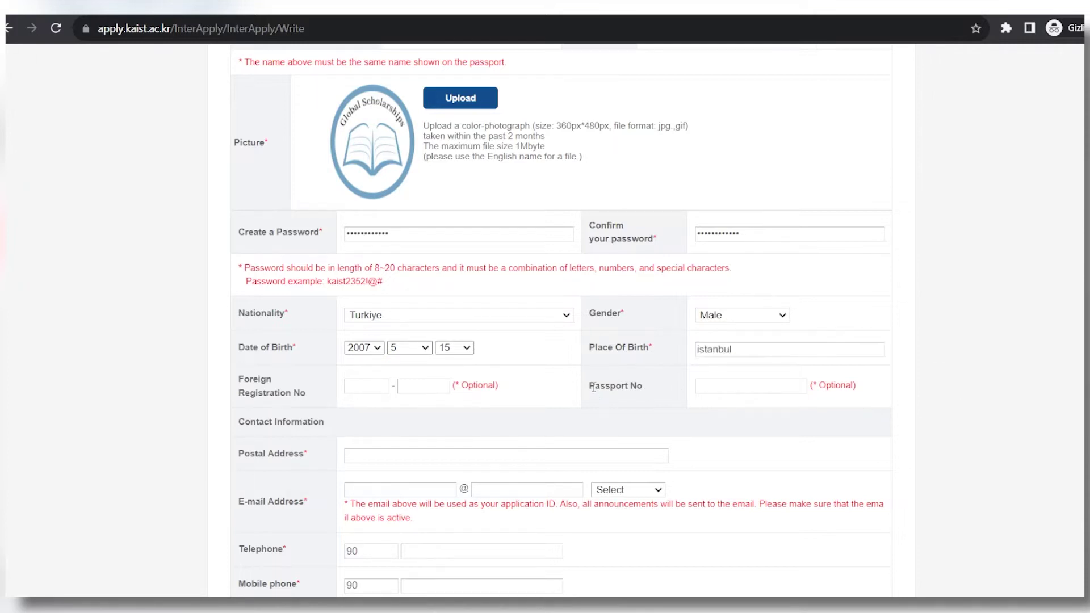
{"action": "left_click_drag", "start_coordinate": [594, 388], "coordinate": [948, 394]}
{"action": "left_click", "coordinate": [948, 393]}
{"action": "scroll", "coordinate": [504, 393], "scroll_direction": "down", "scroll_amount": 4}
Enter the applicant's postal address and e-mail username with the gmail.com domain.
{"action": "left_click", "coordinate": [385, 229]}
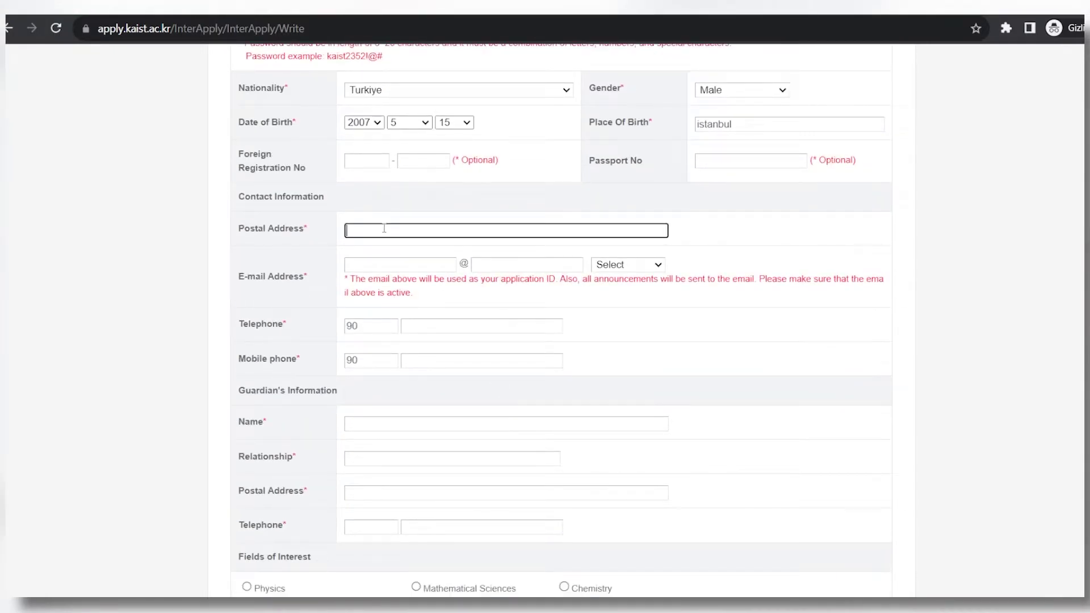
{"action": "type", "text": "11111 random street"}
{"action": "left_click", "coordinate": [391, 262]}
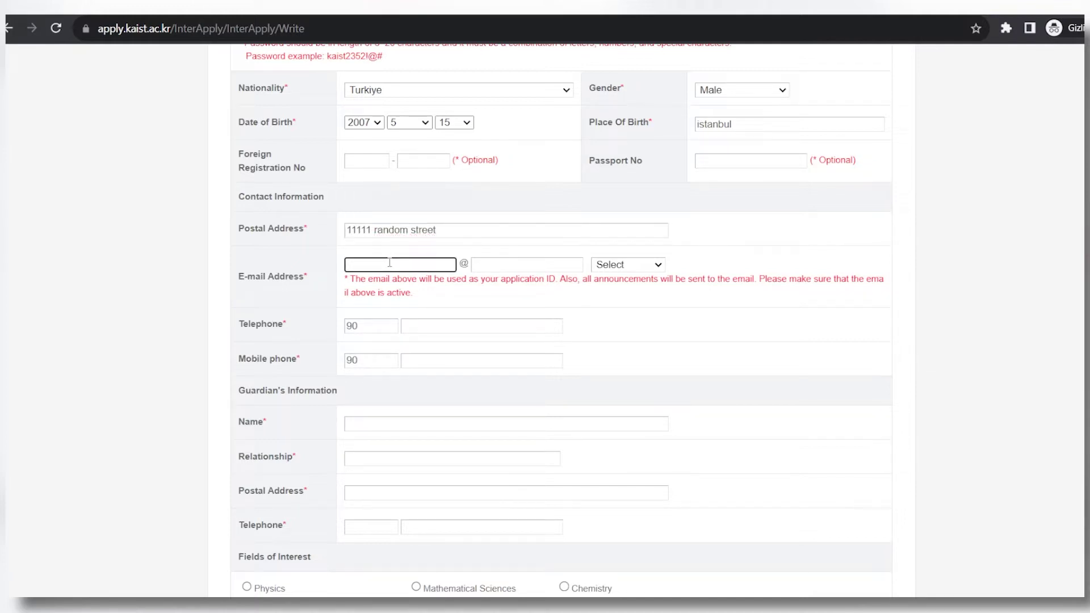
{"action": "type", "text": "johndoe"}
{"action": "key", "text": "Tab"}
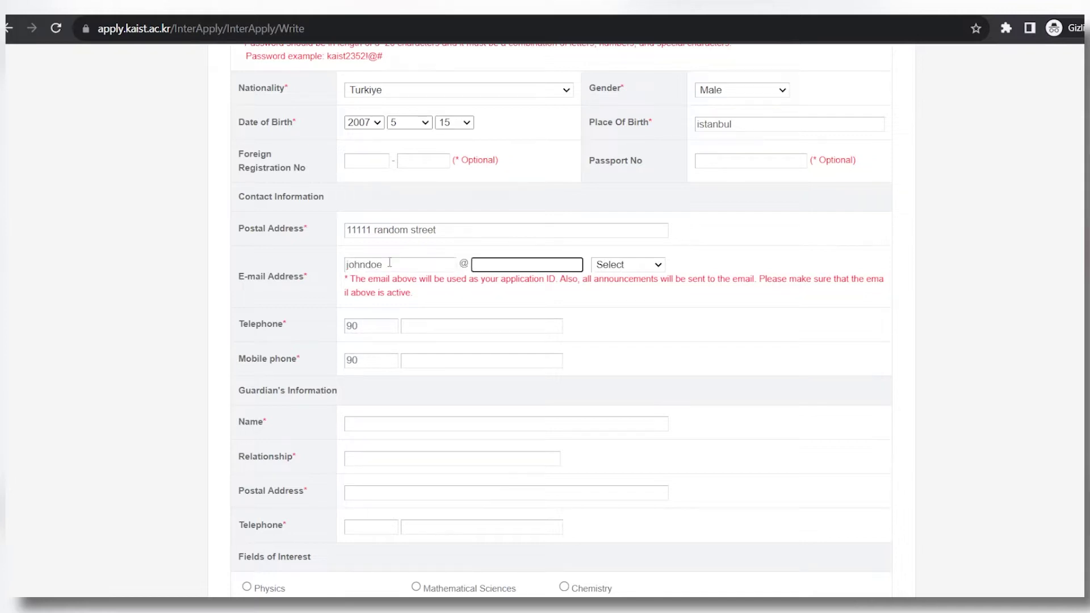
{"action": "left_click", "coordinate": [622, 273]}
{"action": "left_click", "coordinate": [640, 304]}
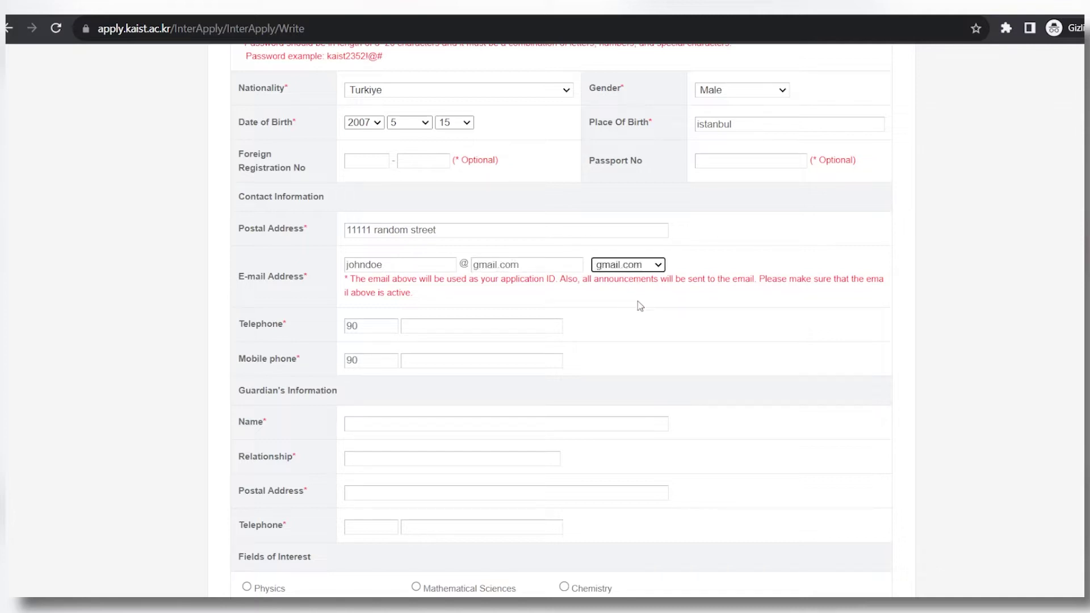
Fill in the applicant's telephone and mobile phone numbers.
{"action": "left_click", "coordinate": [486, 324]}
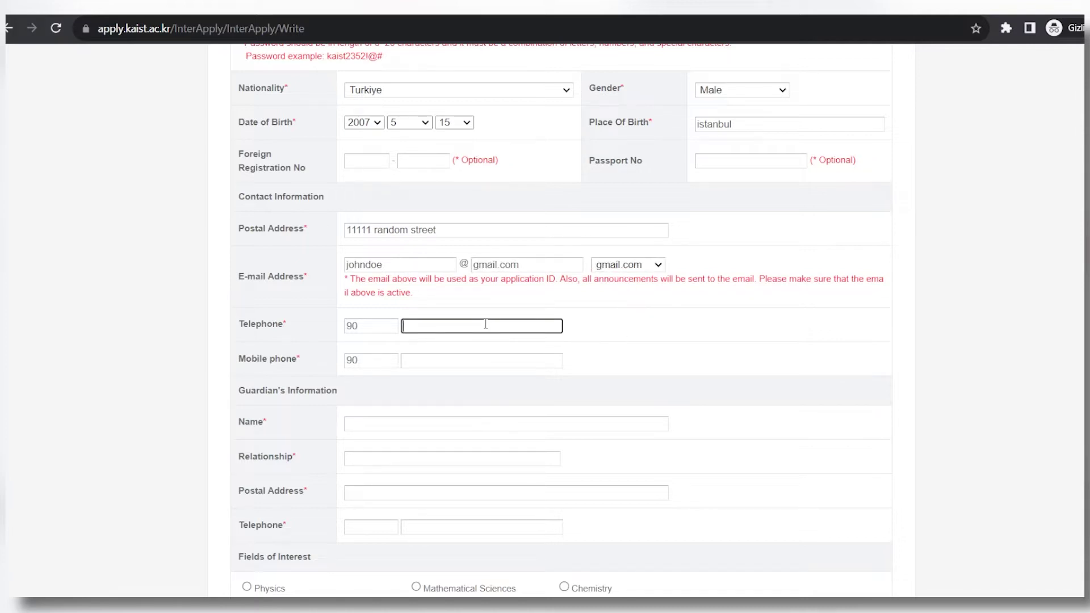
{"action": "type", "text": "1111111"}
{"action": "key", "text": "Tab"}
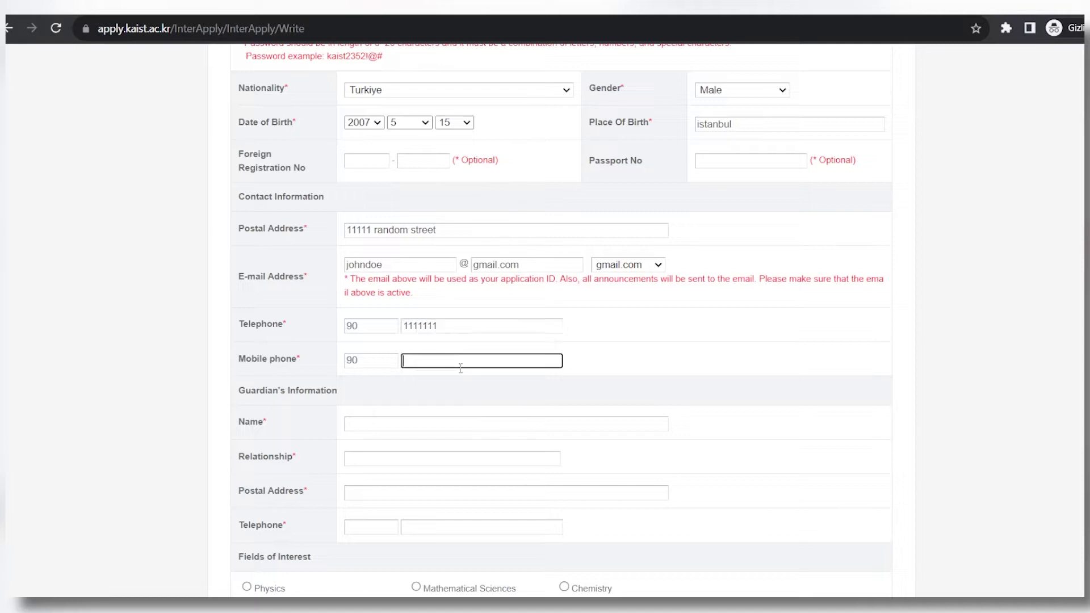
{"action": "type", "text": "1111111"}
{"action": "scroll", "coordinate": [469, 387], "scroll_direction": "down", "scroll_amount": 2}
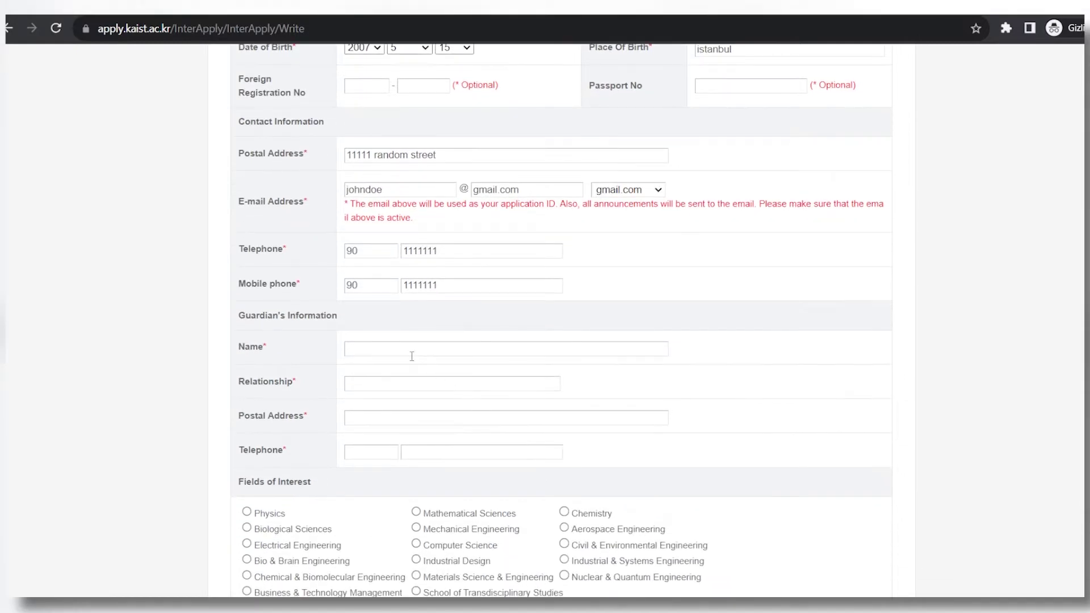
Enter the guardian's name, relationship, postal address and telephone with country code 90.
{"action": "left_click", "coordinate": [400, 347]}
{"action": "type", "text": "johny"}
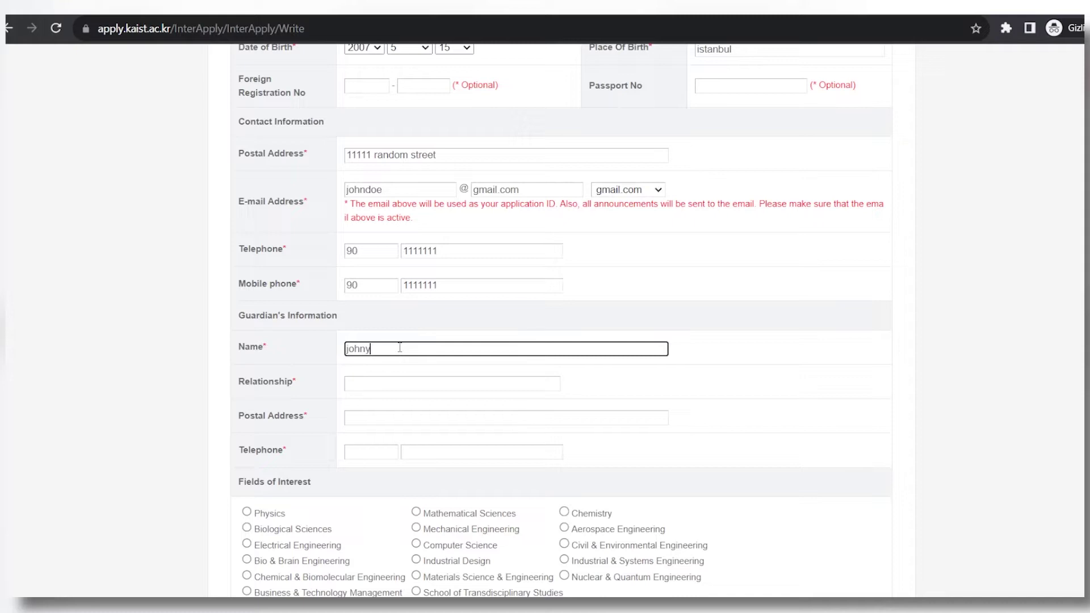
{"action": "key", "text": "Tab"}
{"action": "type", "text": "doey"}
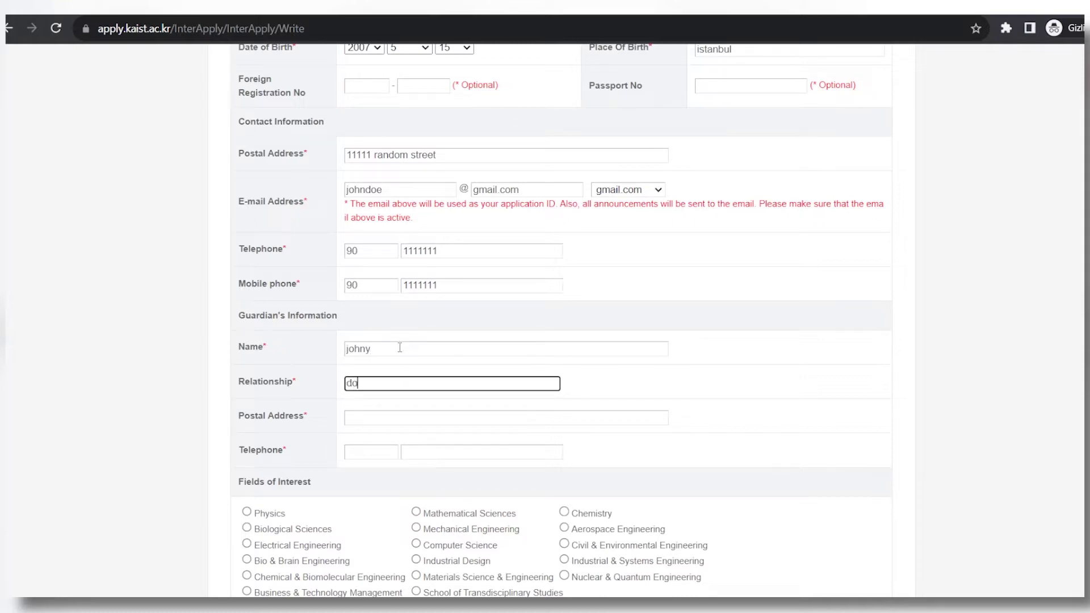
{"action": "left_click", "coordinate": [415, 423]}
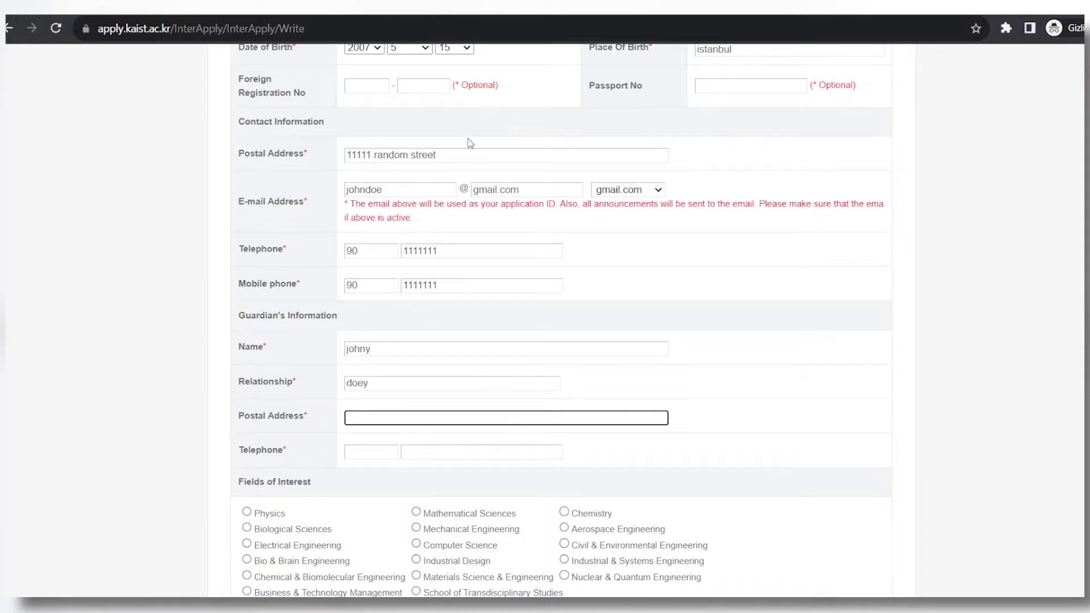
{"action": "left_click", "coordinate": [460, 161]}
{"action": "left_click", "coordinate": [420, 418]}
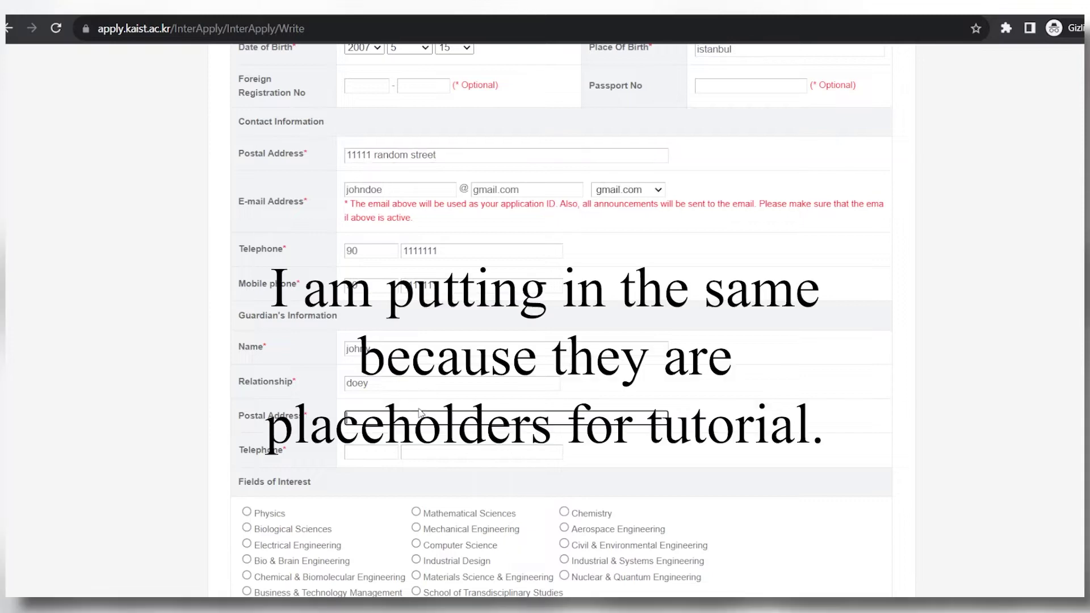
{"action": "type", "text": "11111 random street"}
{"action": "left_click", "coordinate": [360, 454]}
{"action": "type", "text": "90"}
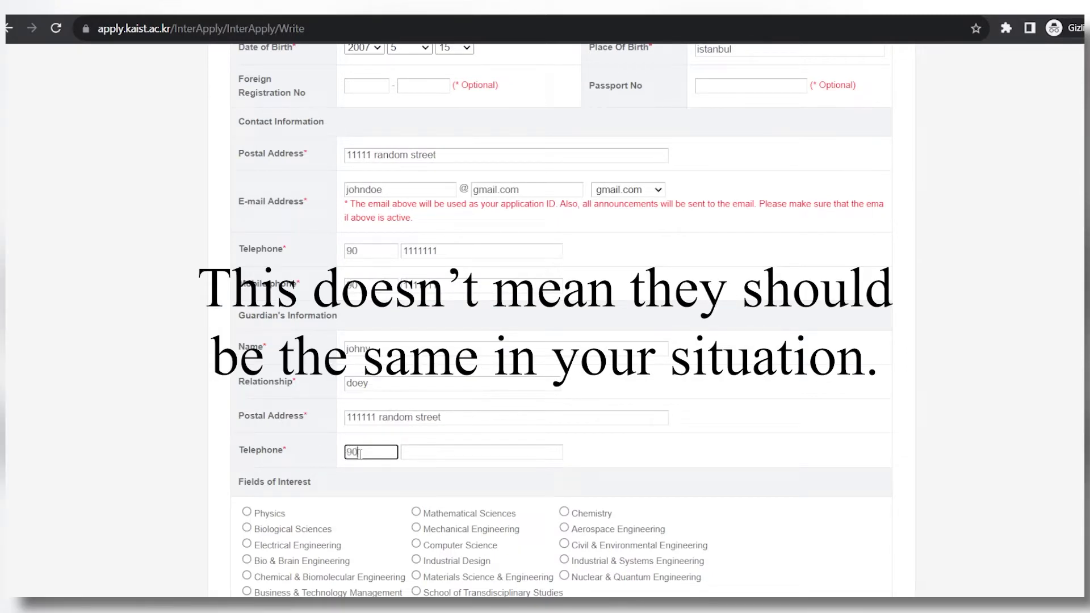
{"action": "left_click", "coordinate": [440, 453]}
{"action": "type", "text": "1111111"}
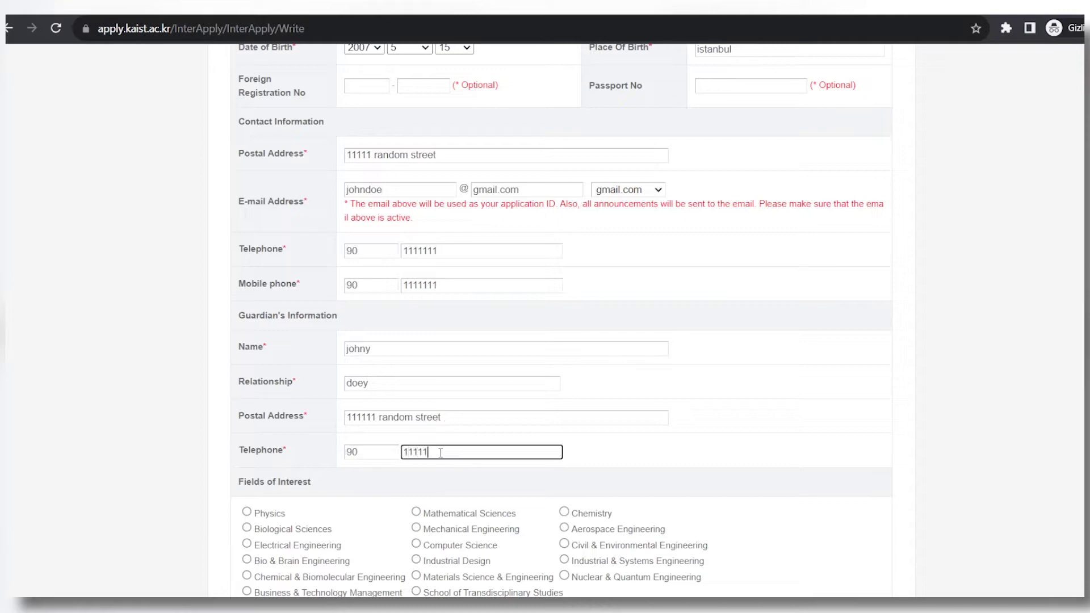
Complete the guardian's name and change the relationship to brother.
{"action": "left_click", "coordinate": [408, 345]}
{"action": "type", "text": "doey"}
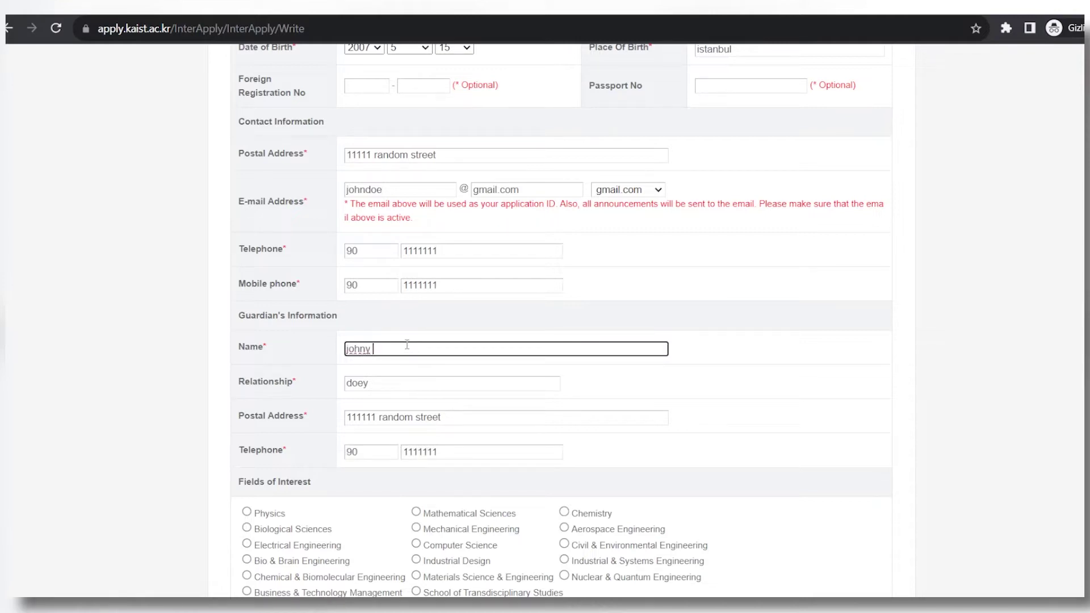
{"action": "left_click", "coordinate": [400, 382]}
{"action": "double_click", "coordinate": [400, 383]}
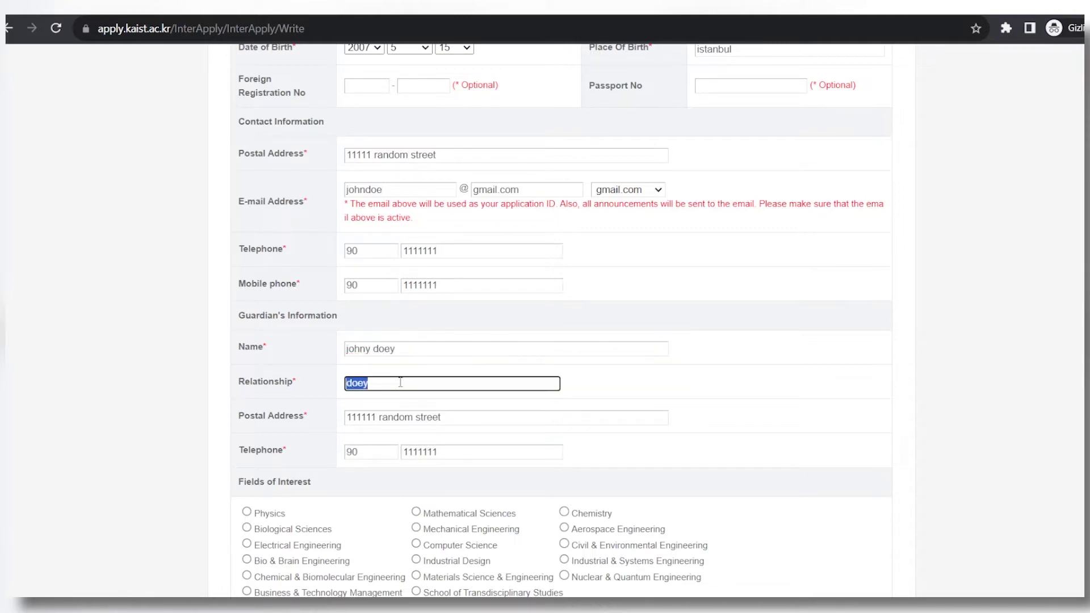
{"action": "type", "text": "brother"}
Choose Business & Technology Management as the field of interest and save the page.
{"action": "scroll", "coordinate": [843, 424], "scroll_direction": "down", "scroll_amount": 4}
{"action": "left_click_drag", "start_coordinate": [239, 258], "coordinate": [304, 273]}
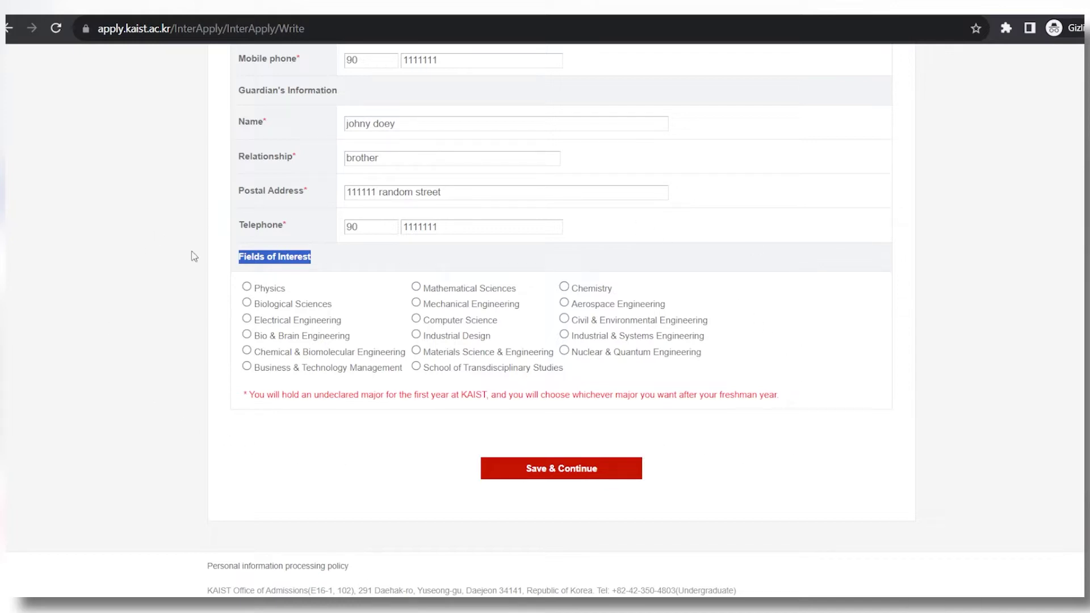
{"action": "left_click", "coordinate": [247, 366]}
{"action": "left_click", "coordinate": [548, 475]}
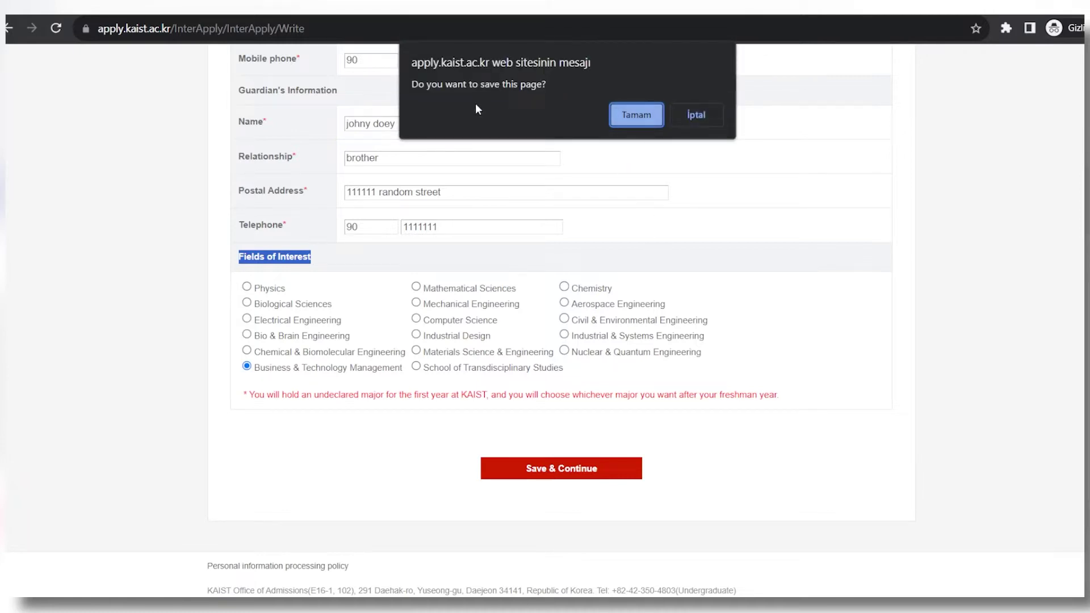
Resolve the duplicate e-mail by appending 111 to the username, then save Step 1 again.
{"action": "left_click", "coordinate": [632, 123]}
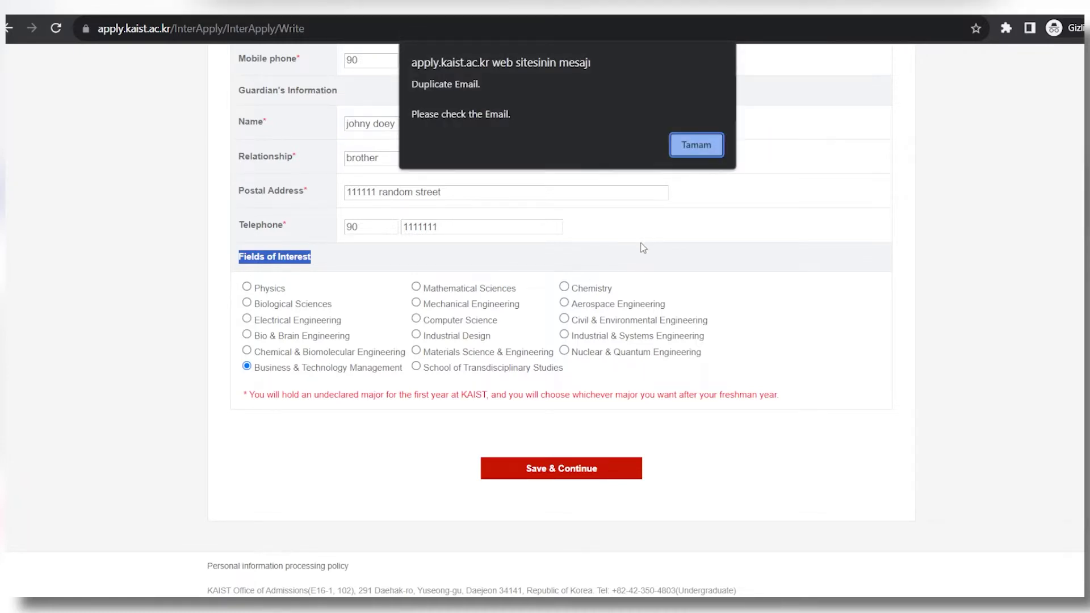
{"action": "left_click", "coordinate": [703, 149]}
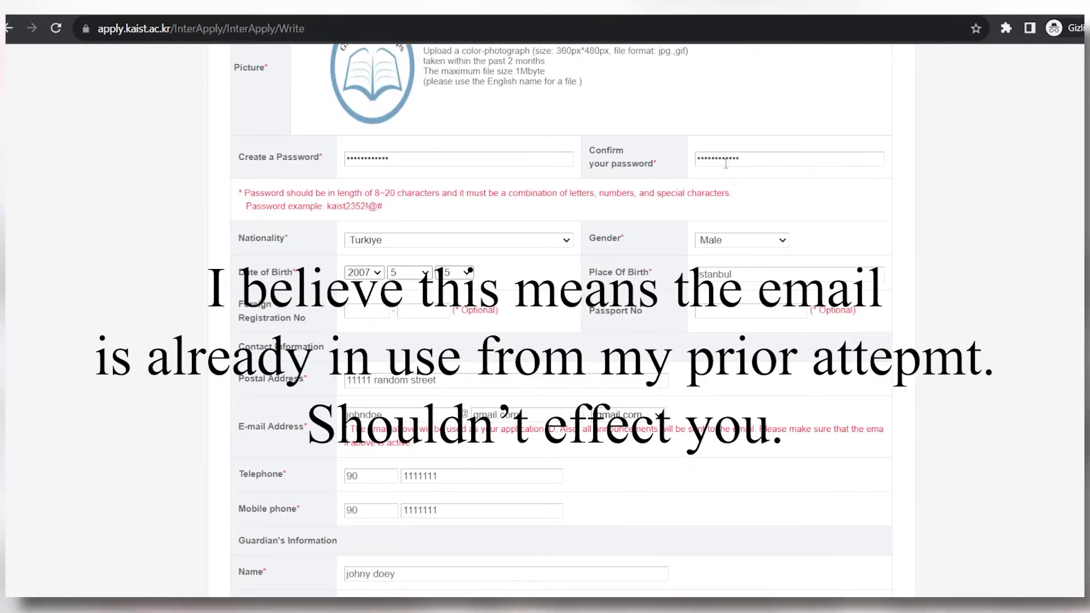
{"action": "left_click", "coordinate": [405, 414]}
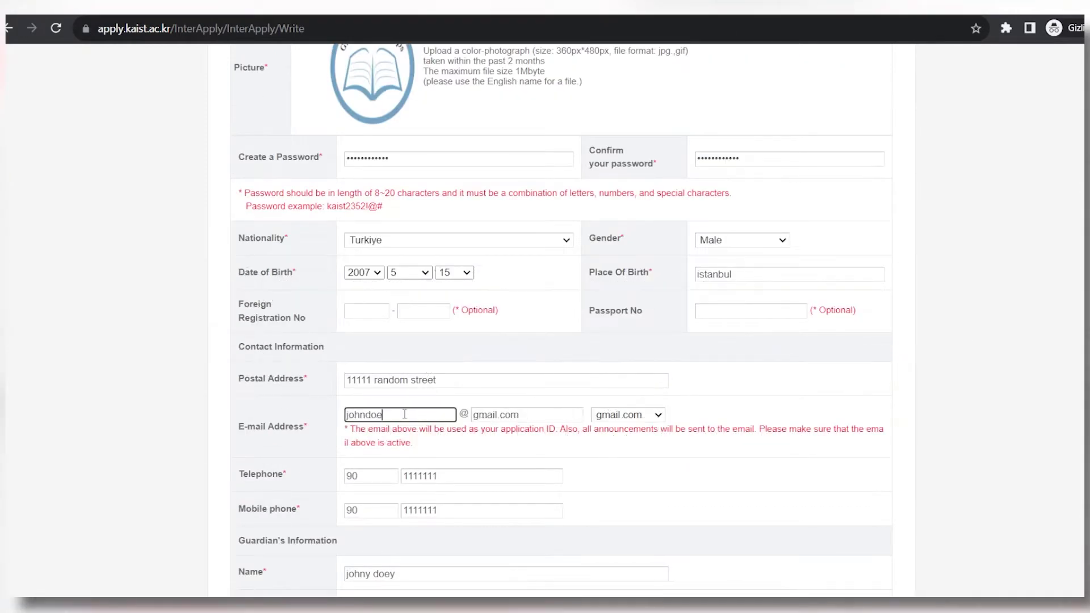
{"action": "type", "text": "111"}
{"action": "scroll", "coordinate": [404, 414], "scroll_direction": "down", "scroll_amount": 10}
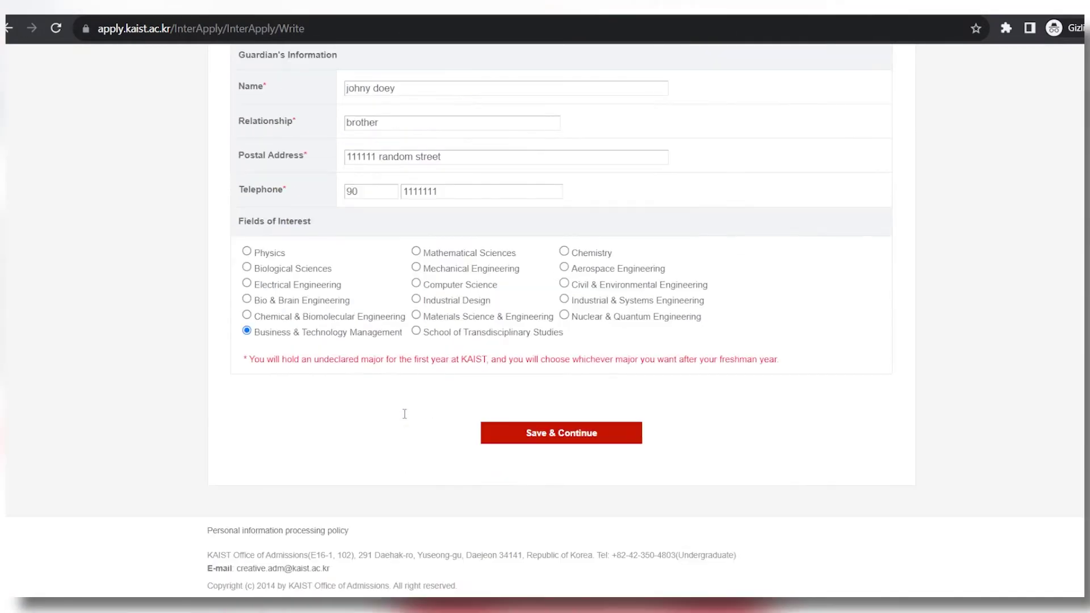
{"action": "left_click", "coordinate": [514, 446]}
{"action": "left_click", "coordinate": [624, 120]}
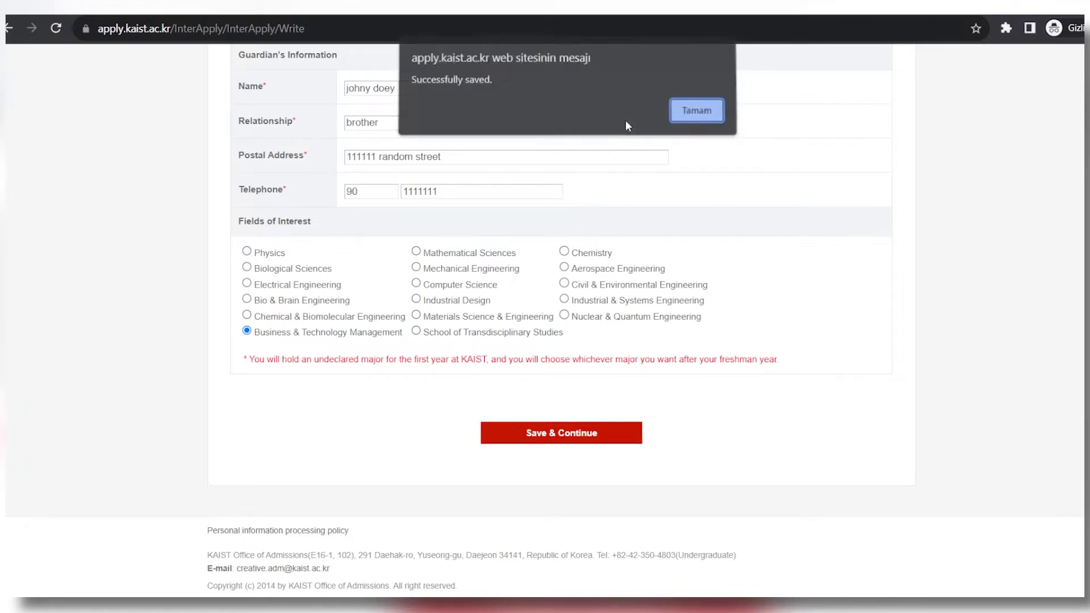
{"action": "left_click", "coordinate": [703, 107]}
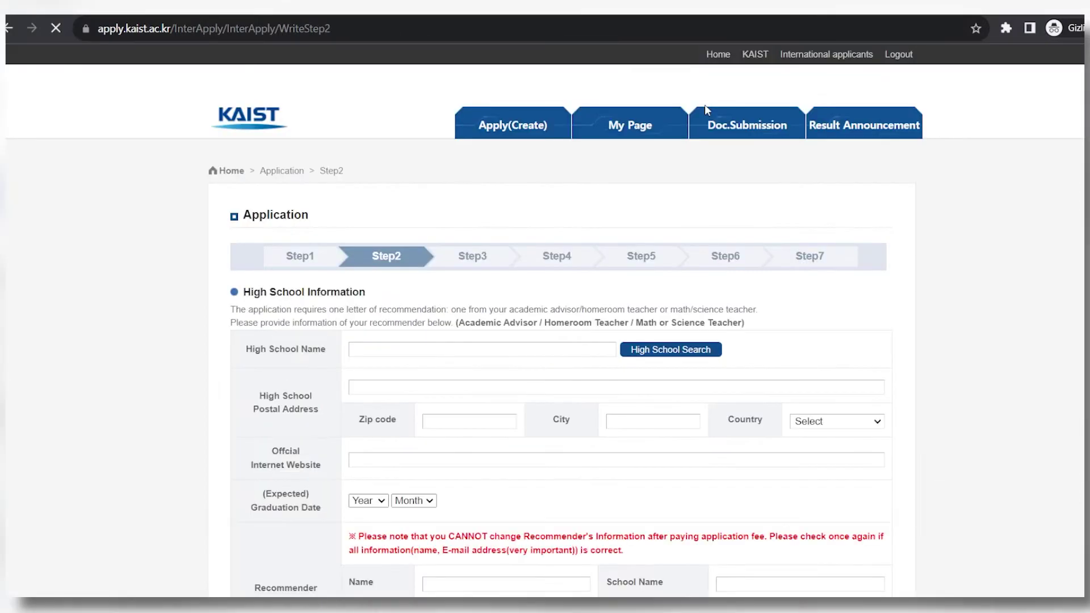
{"action": "scroll", "coordinate": [413, 378], "scroll_direction": "down", "scroll_amount": 3}
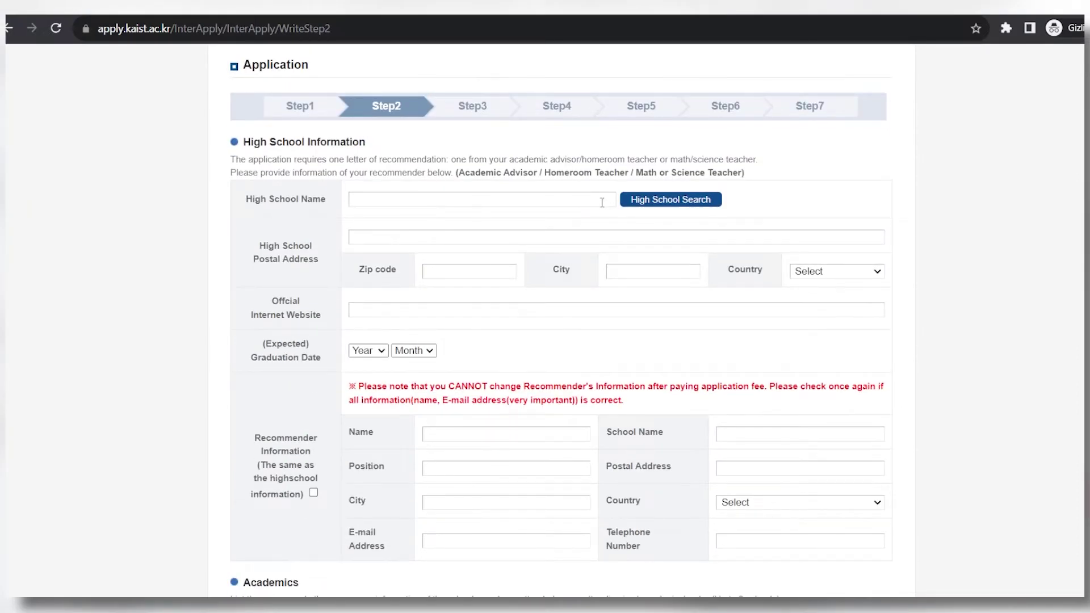
{"action": "left_click", "coordinate": [692, 201]}
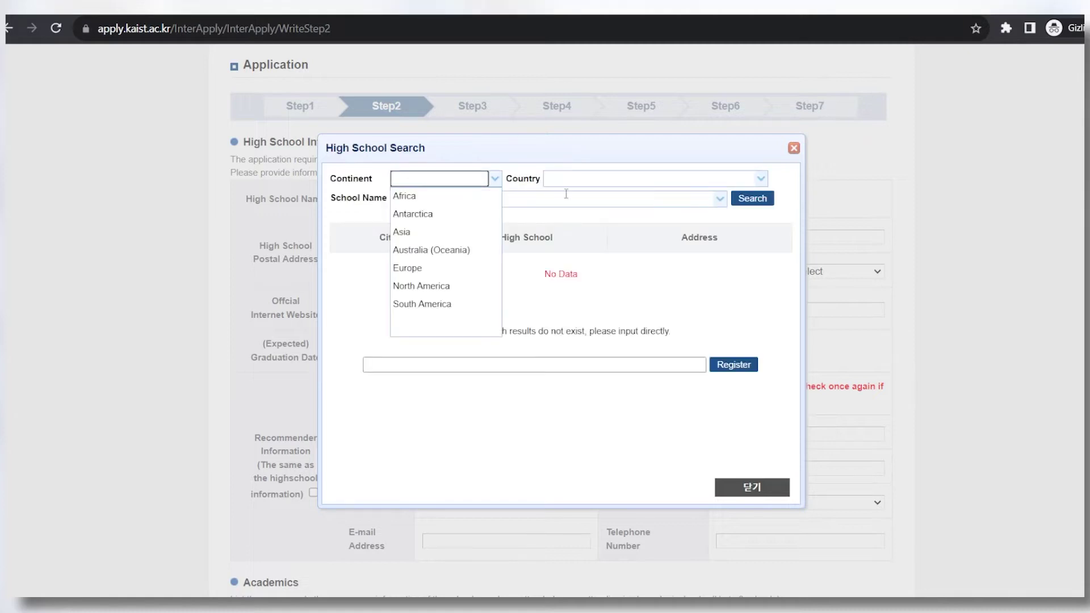
{"action": "left_click", "coordinate": [564, 179]}
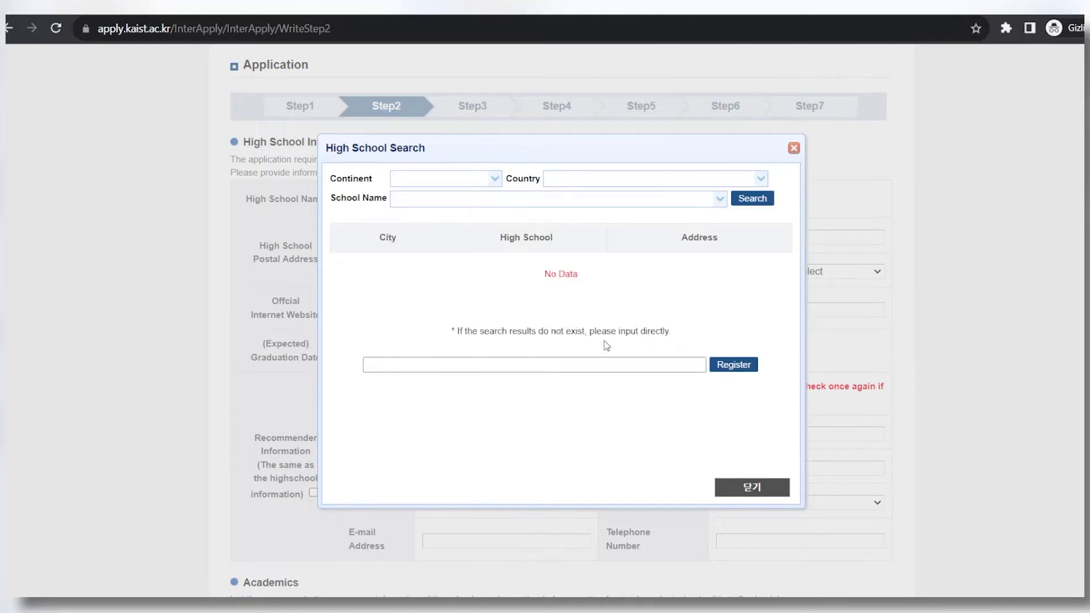
{"action": "left_click_drag", "start_coordinate": [589, 331], "coordinate": [669, 332]}
{"action": "left_click", "coordinate": [652, 366]}
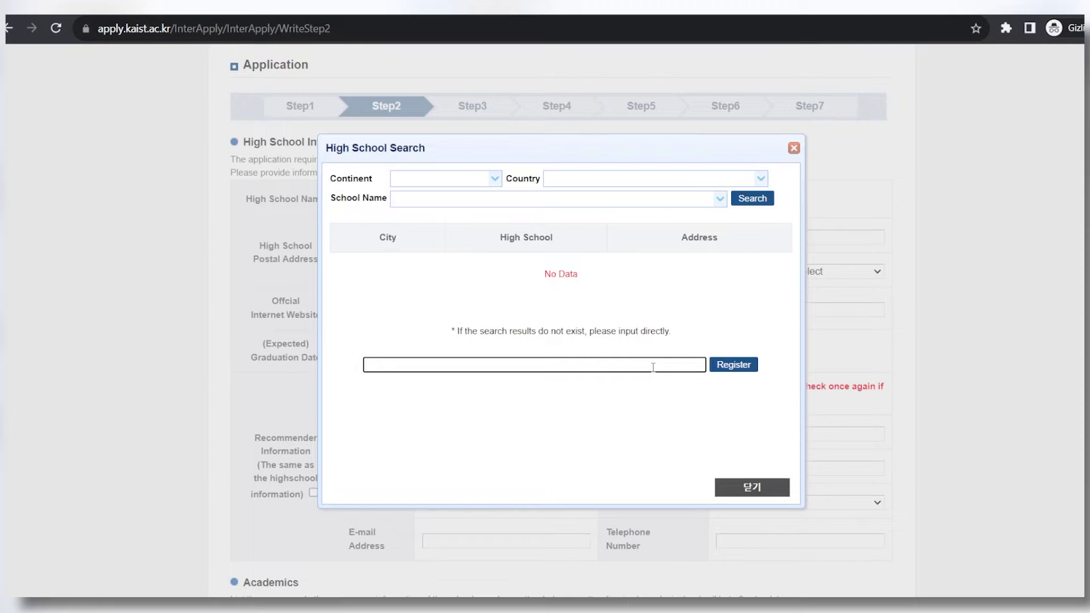
{"action": "type", "text": "galatasaray lisesi"}
{"action": "left_click", "coordinate": [752, 487]}
{"action": "scroll", "coordinate": [395, 206], "scroll_direction": "down", "scroll_amount": 3}
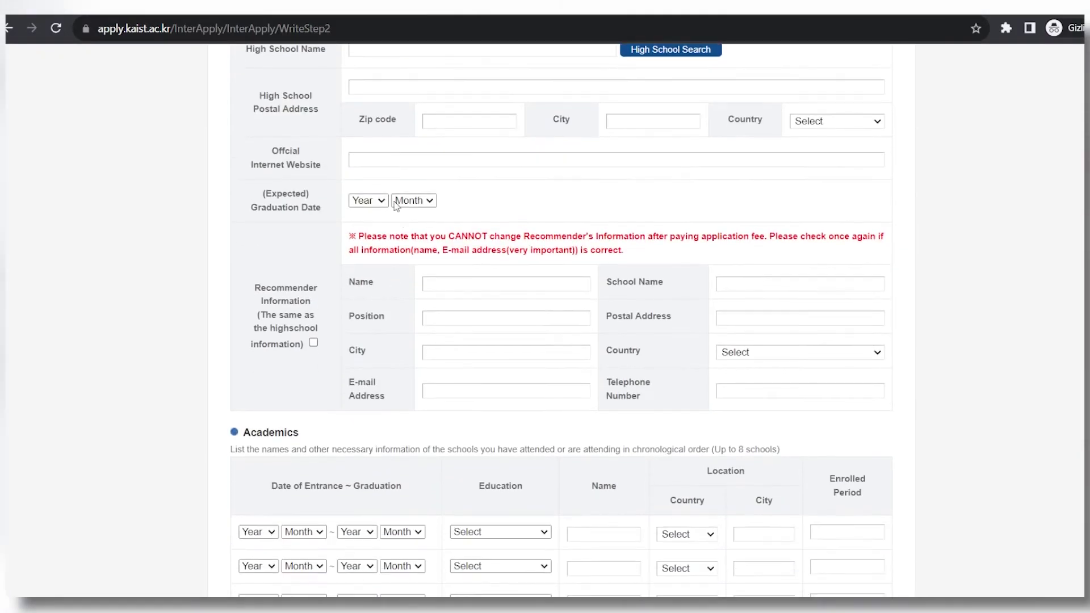
{"action": "scroll", "coordinate": [428, 270], "scroll_direction": "down", "scroll_amount": 6}
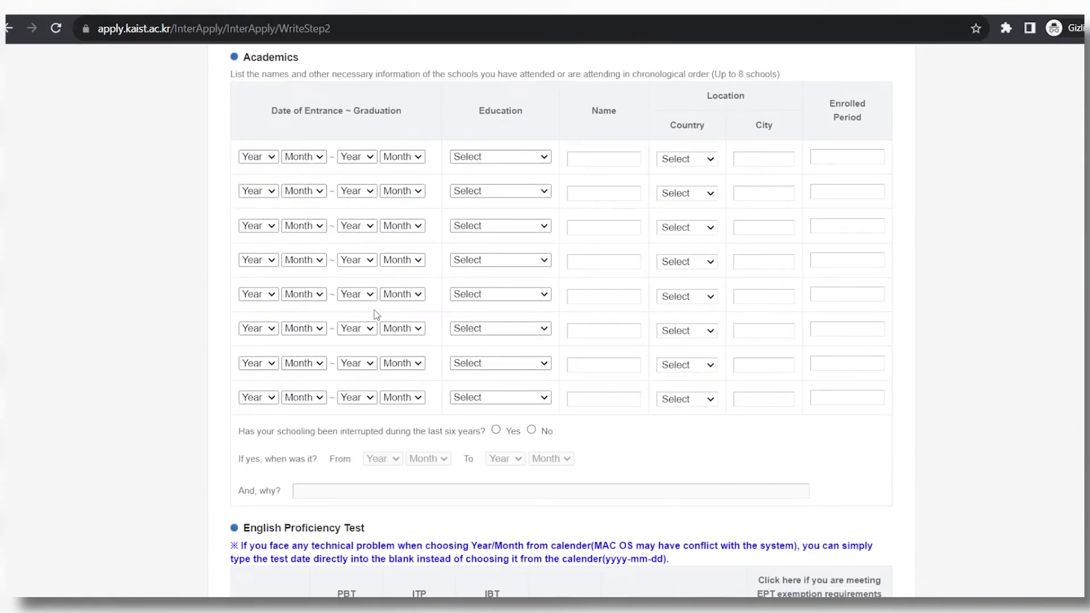
{"action": "scroll", "coordinate": [375, 314], "scroll_direction": "down", "scroll_amount": 4}
{"action": "scroll", "coordinate": [388, 312], "scroll_direction": "up", "scroll_amount": 11}
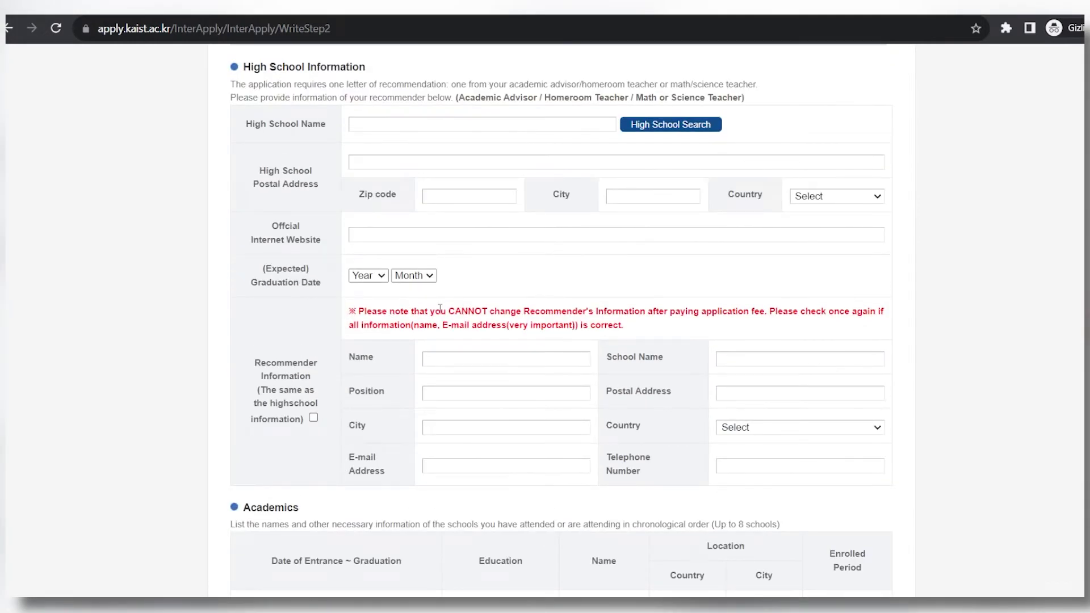
{"action": "left_click_drag", "start_coordinate": [429, 311], "coordinate": [640, 331]}
{"action": "scroll", "coordinate": [239, 422], "scroll_direction": "down", "scroll_amount": 5}
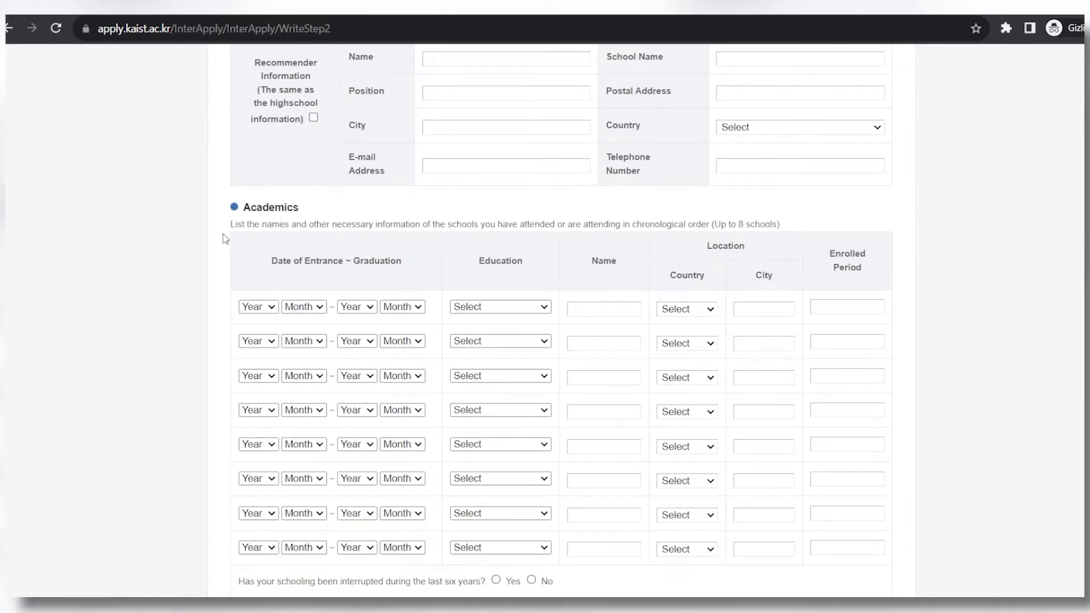
{"action": "scroll", "coordinate": [227, 256], "scroll_direction": "down", "scroll_amount": 3}
{"action": "scroll", "coordinate": [231, 156], "scroll_direction": "up", "scroll_amount": 1}
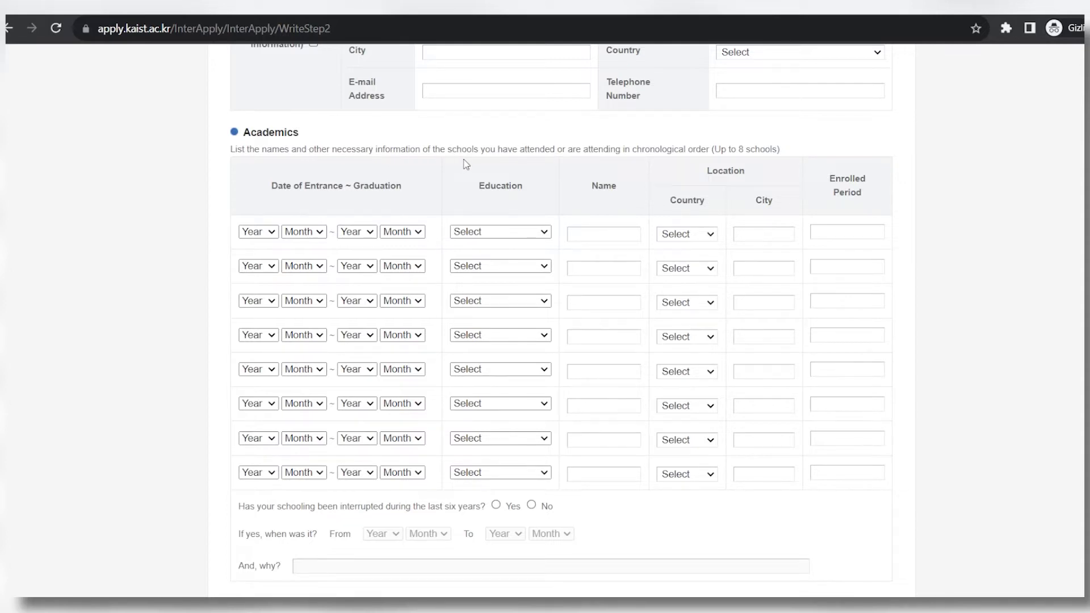
{"action": "scroll", "coordinate": [466, 164], "scroll_direction": "down", "scroll_amount": 5}
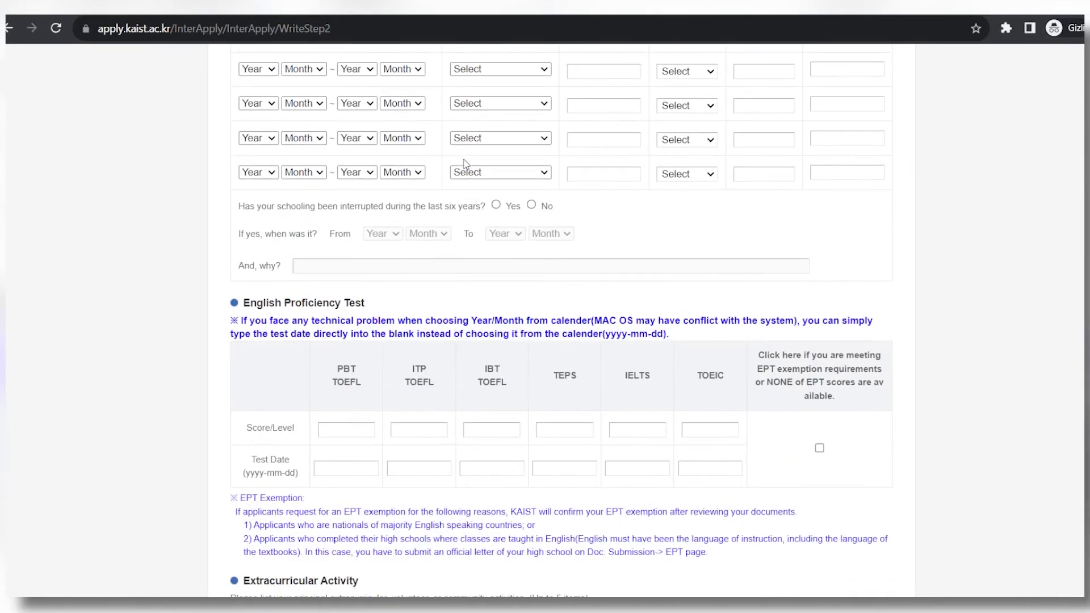
{"action": "left_click_drag", "start_coordinate": [243, 303], "coordinate": [674, 339]}
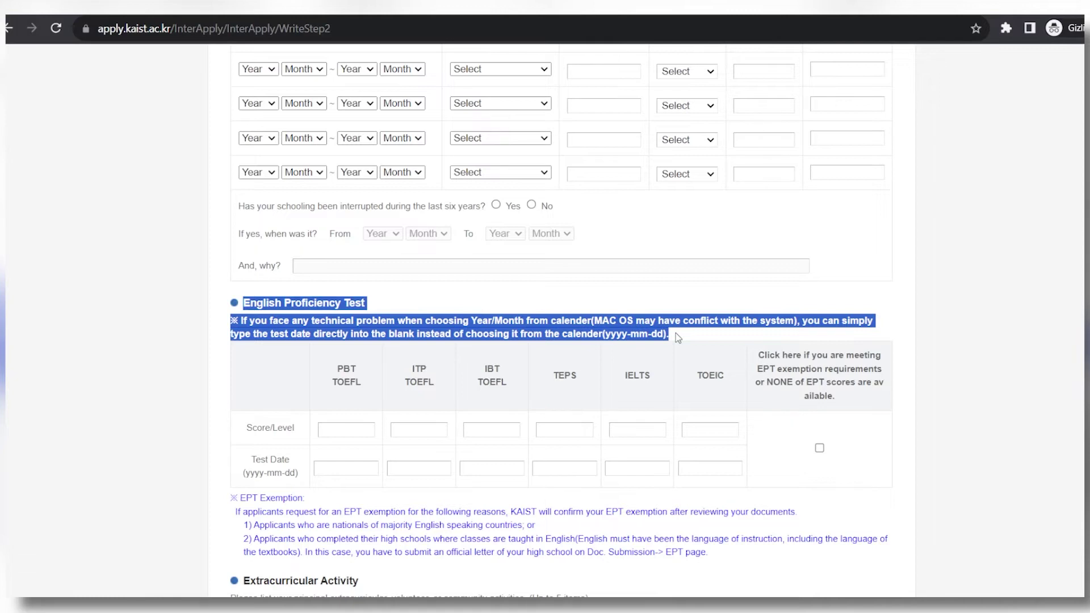
{"action": "left_click", "coordinate": [43, 449]}
{"action": "scroll", "coordinate": [43, 448], "scroll_direction": "down", "scroll_amount": 4}
{"action": "left_click_drag", "start_coordinate": [229, 273], "coordinate": [724, 337]}
{"action": "left_click_drag", "start_coordinate": [232, 286], "coordinate": [819, 292]}
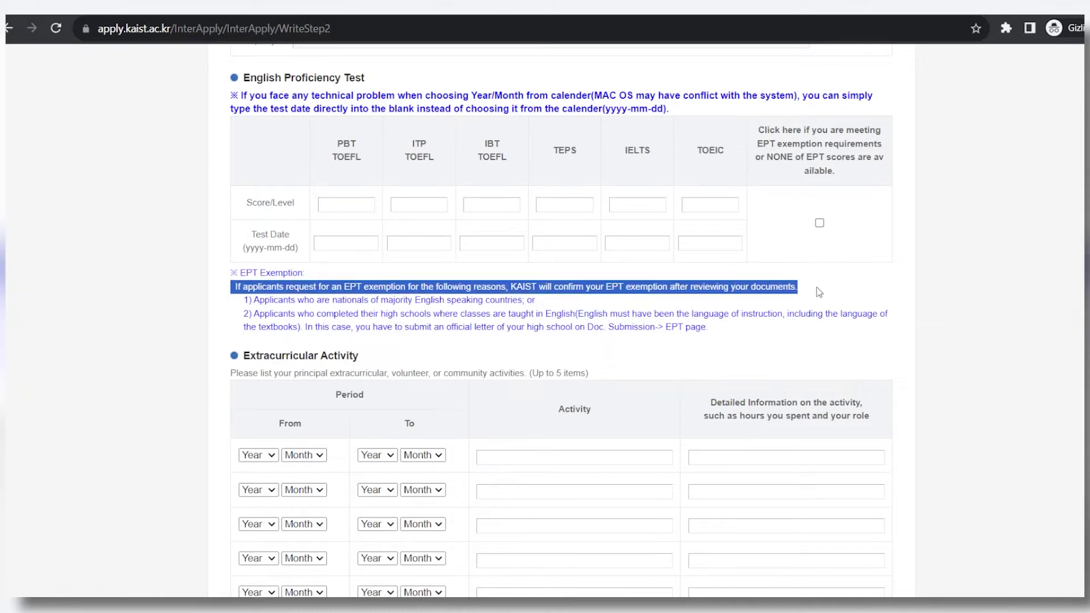
{"action": "left_click", "coordinate": [826, 293]}
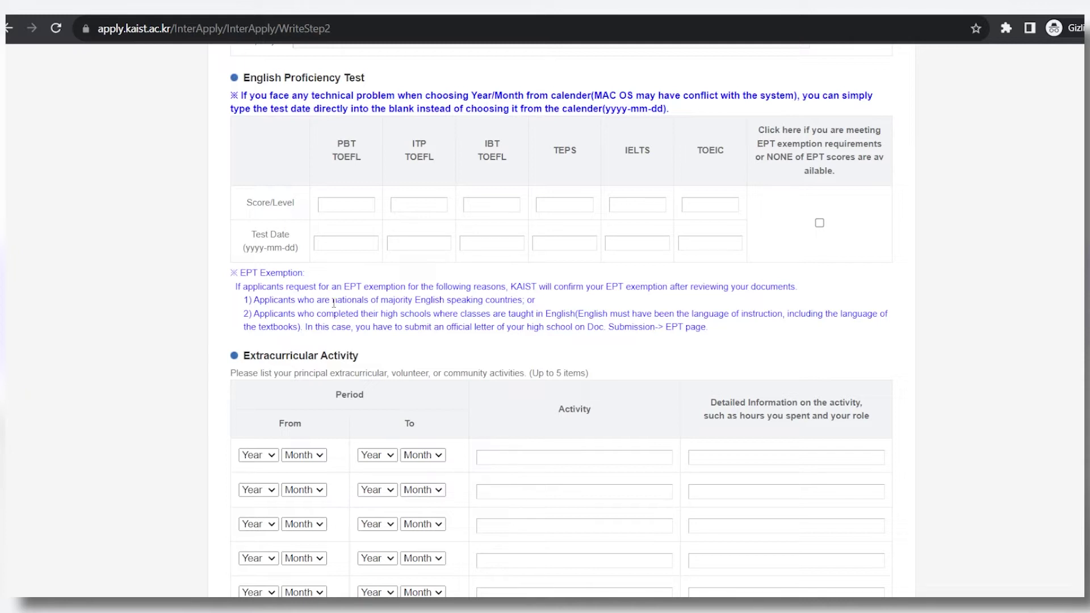
{"action": "left_click_drag", "start_coordinate": [249, 314], "coordinate": [776, 311]}
{"action": "left_click_drag", "start_coordinate": [447, 327], "coordinate": [495, 327]}
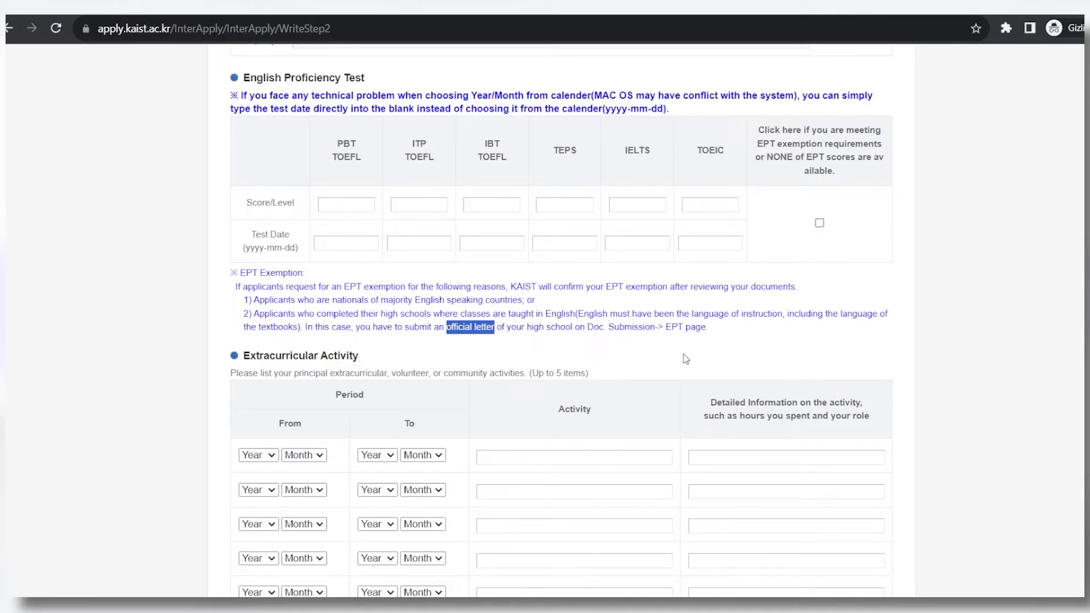
{"action": "scroll", "coordinate": [645, 434], "scroll_direction": "down", "scroll_amount": 5}
{"action": "scroll", "coordinate": [171, 182], "scroll_direction": "up", "scroll_amount": 1}
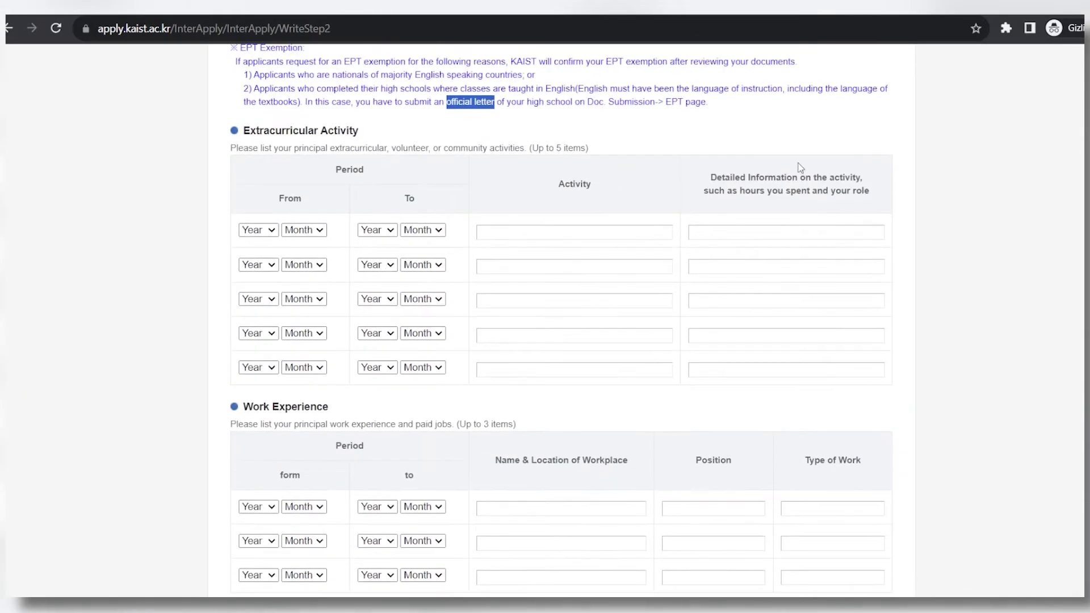
Review the end of the Step 2 High School Information page and continue to Step 3.
{"action": "left_click", "coordinate": [232, 152]}
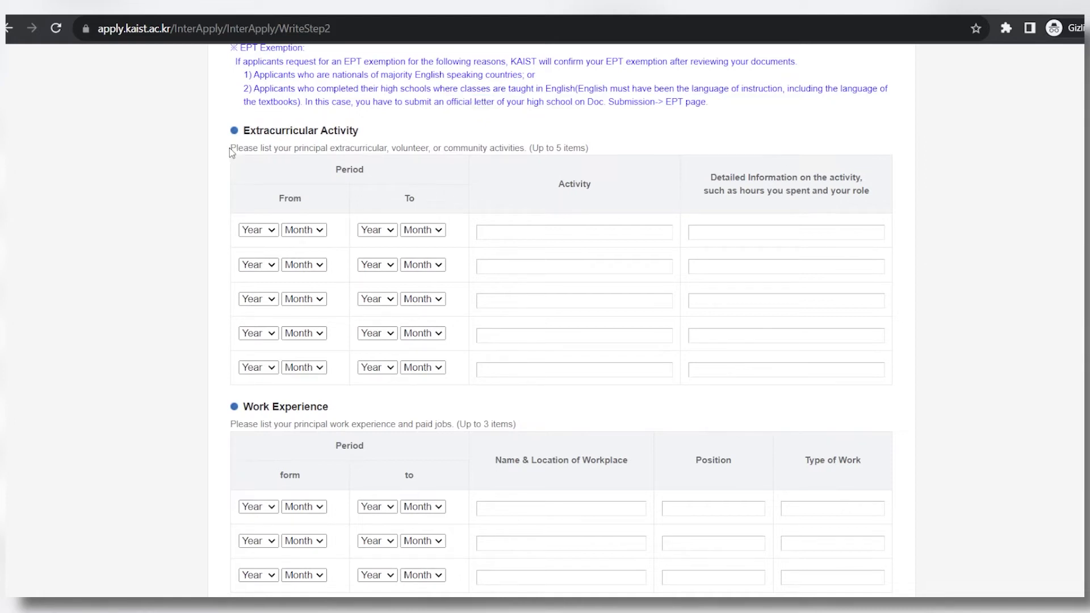
{"action": "left_click_drag", "start_coordinate": [232, 152], "coordinate": [530, 148]}
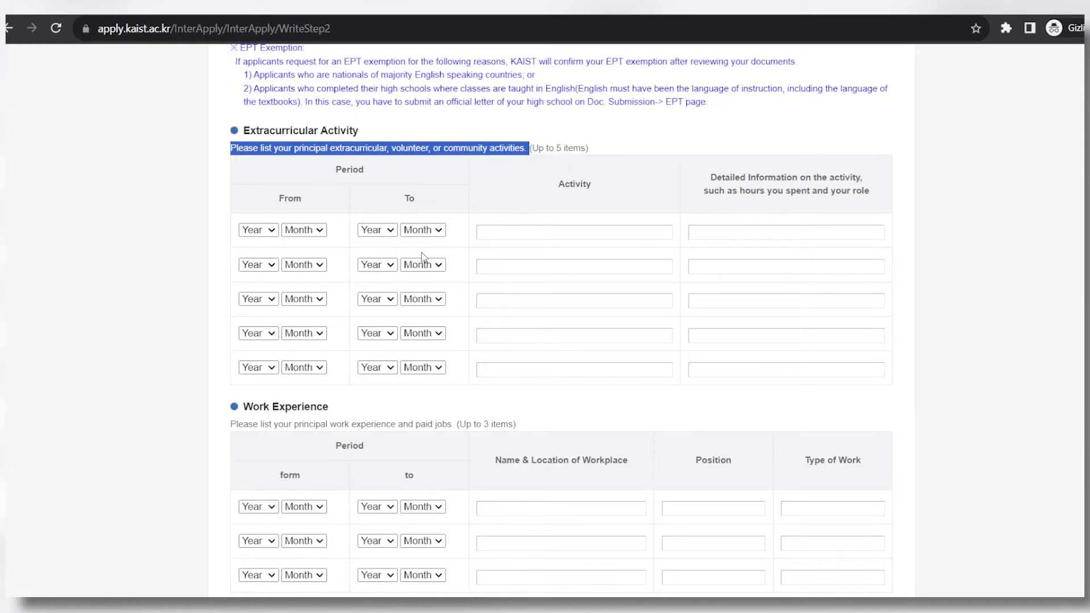
{"action": "scroll", "coordinate": [550, 270], "scroll_direction": "down", "scroll_amount": 4}
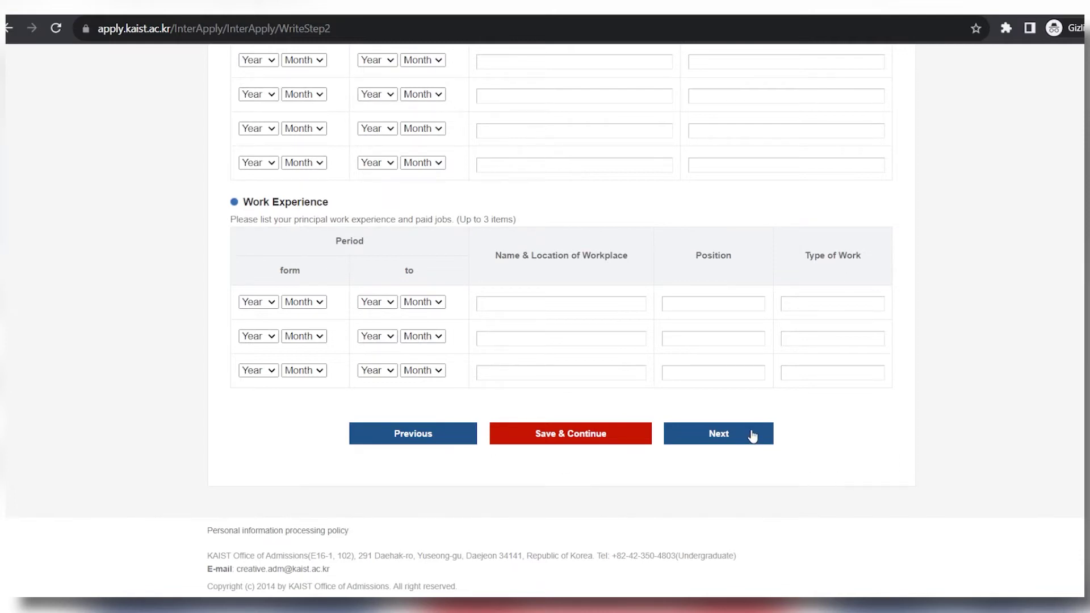
{"action": "left_click", "coordinate": [732, 437]}
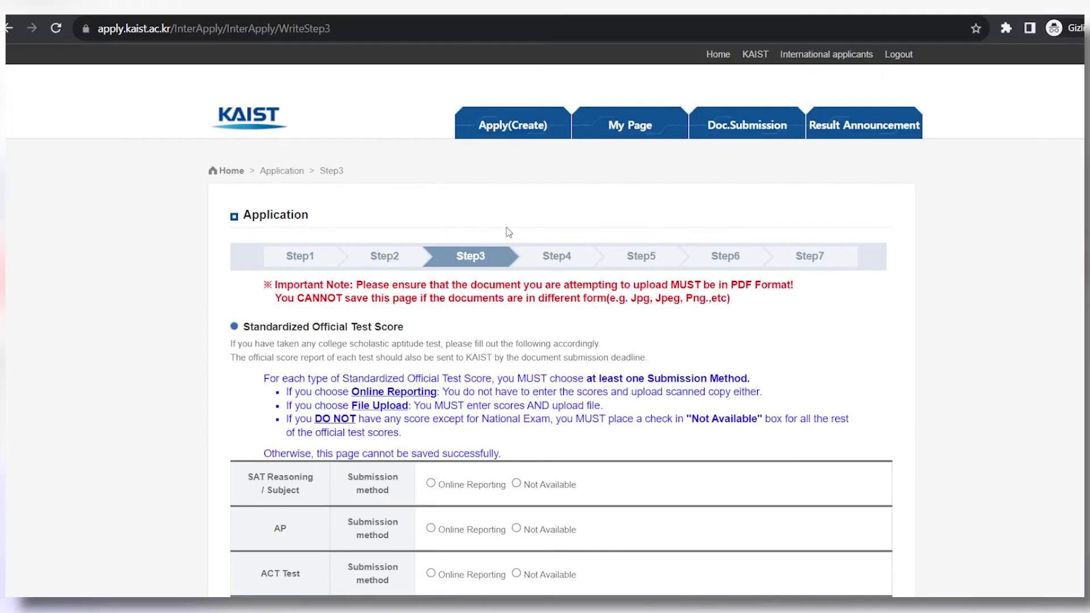
{"action": "left_click_drag", "start_coordinate": [242, 327], "coordinate": [409, 334]}
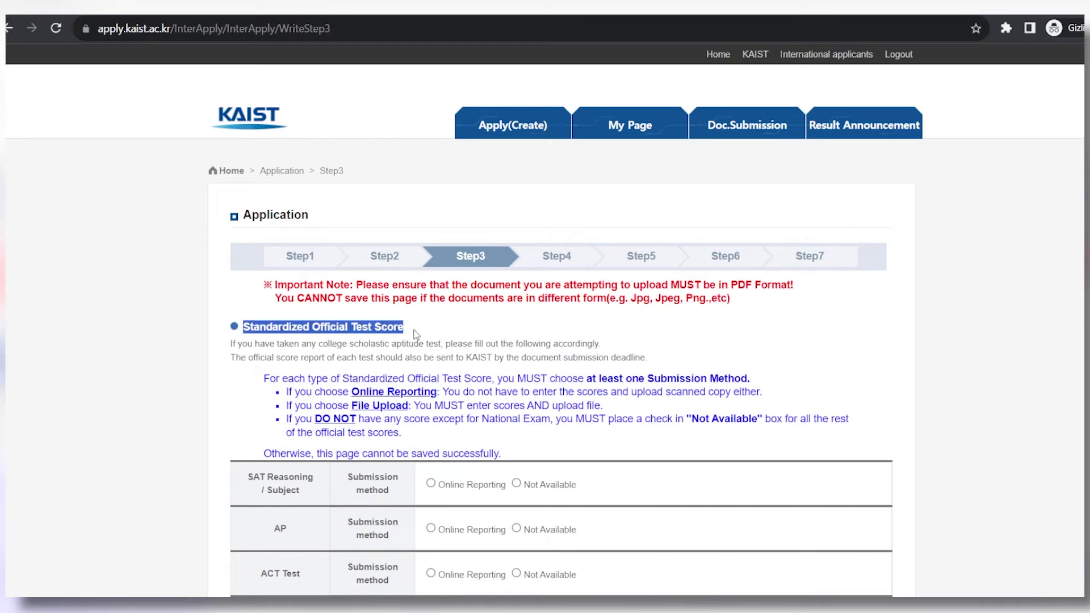
{"action": "left_click", "coordinate": [365, 324]}
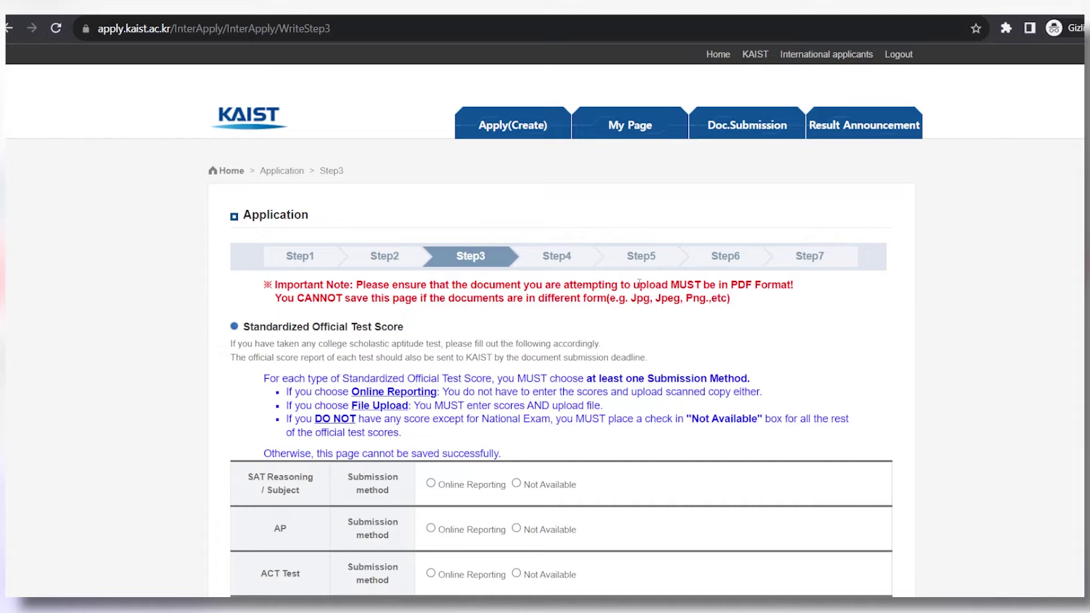
{"action": "left_click_drag", "start_coordinate": [731, 285], "coordinate": [794, 285]}
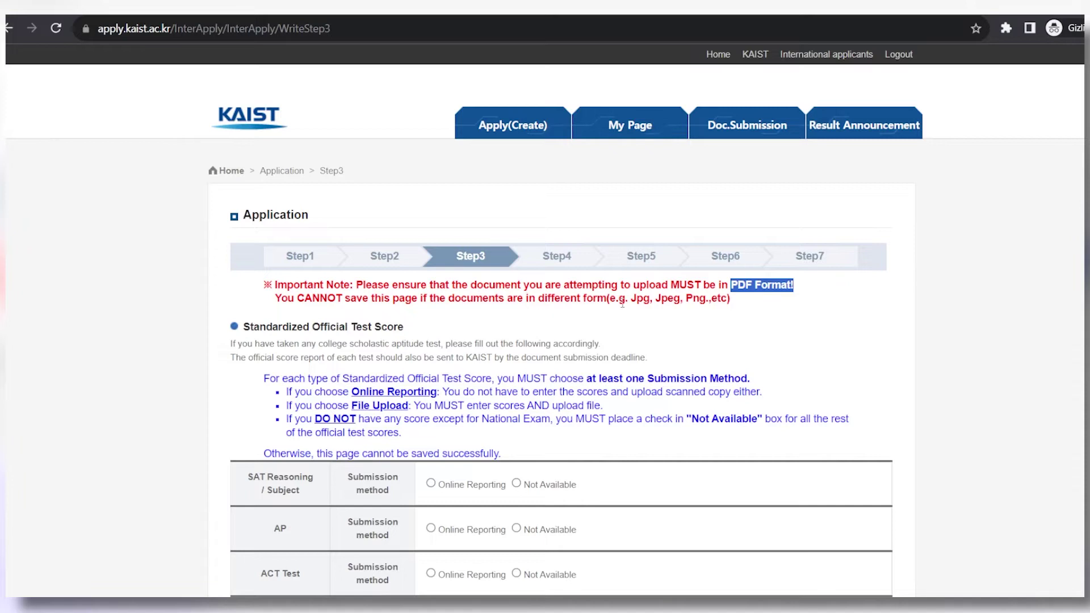
{"action": "left_click_drag", "start_coordinate": [636, 298], "coordinate": [655, 298]}
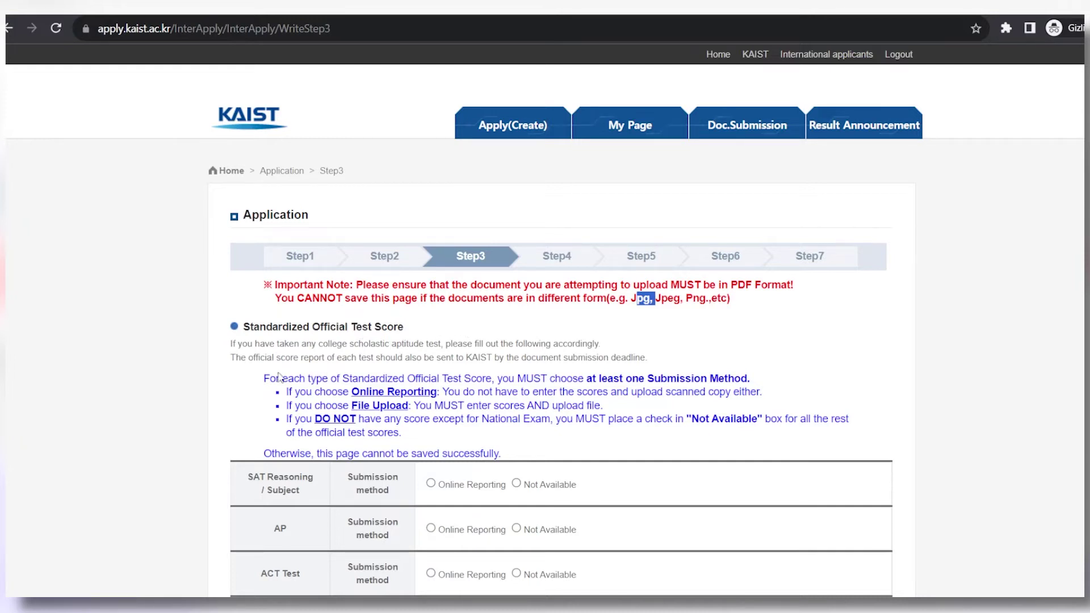
{"action": "left_click_drag", "start_coordinate": [230, 357], "coordinate": [652, 358]}
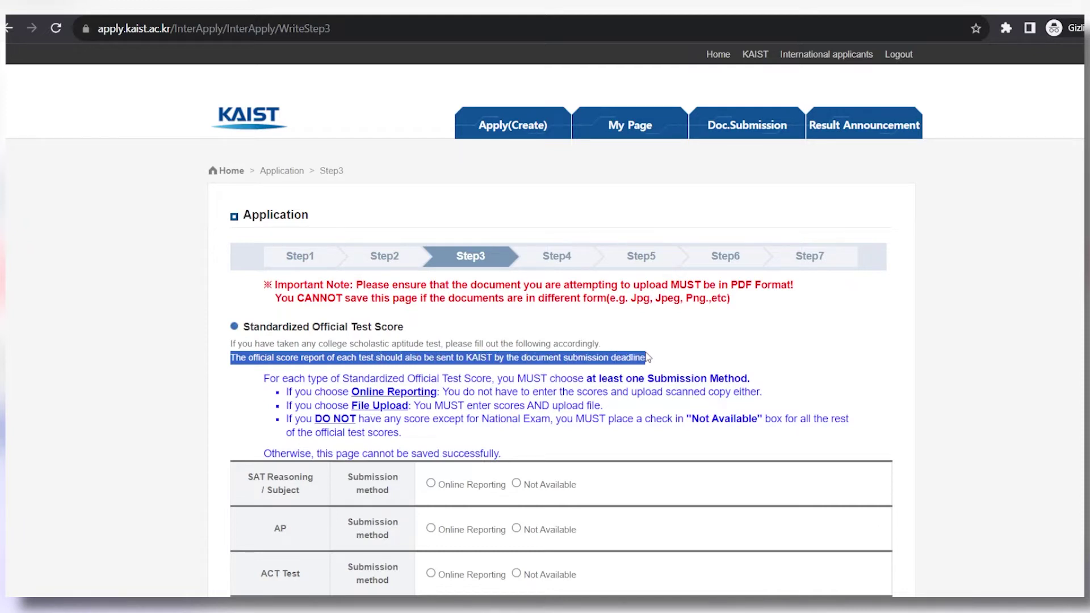
{"action": "left_click", "coordinate": [264, 378]}
{"action": "scroll", "coordinate": [263, 378], "scroll_direction": "down", "scroll_amount": 1}
{"action": "left_click_drag", "start_coordinate": [263, 303], "coordinate": [749, 303]}
{"action": "left_click", "coordinate": [367, 320]}
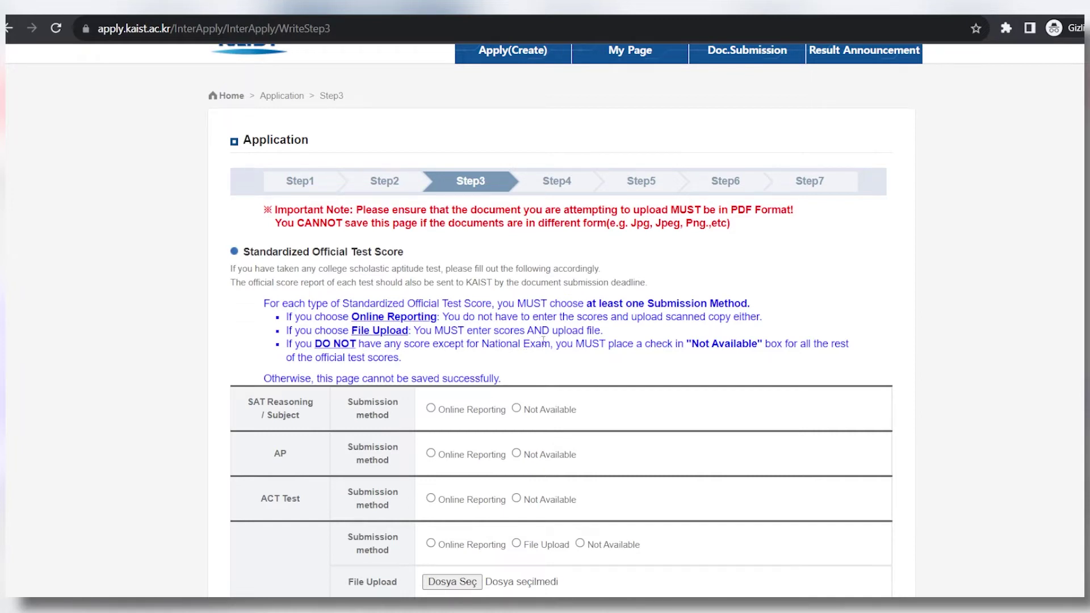
{"action": "left_click_drag", "start_coordinate": [675, 344], "coordinate": [766, 345]}
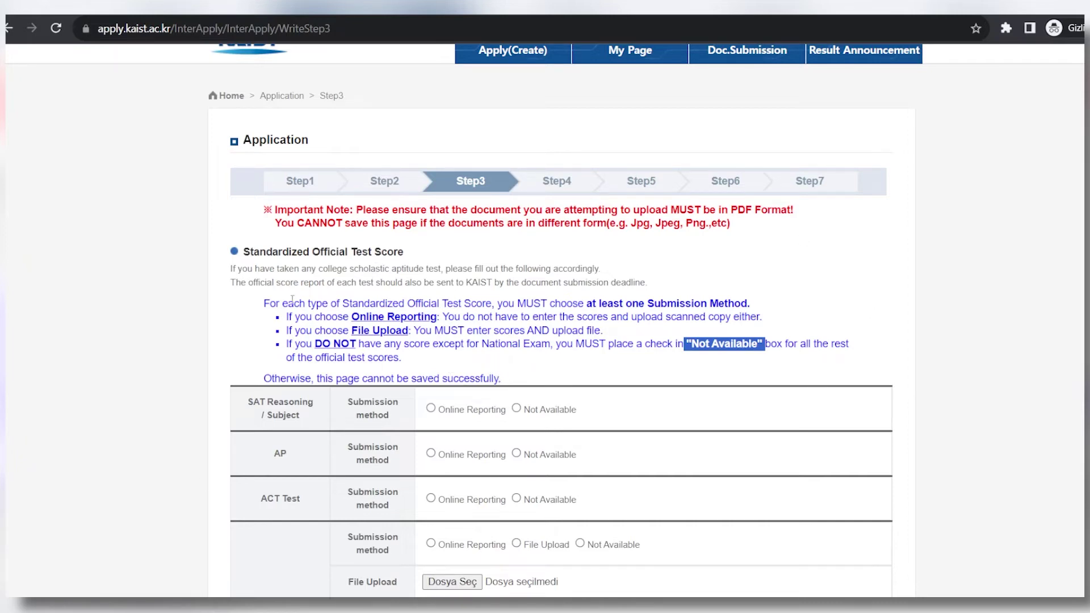
{"action": "scroll", "coordinate": [284, 302], "scroll_direction": "down", "scroll_amount": 1}
Tick 'NONE of the above scores are available' on Step 3 and continue to Step 4.
{"action": "scroll", "coordinate": [278, 284], "scroll_direction": "down", "scroll_amount": 3}
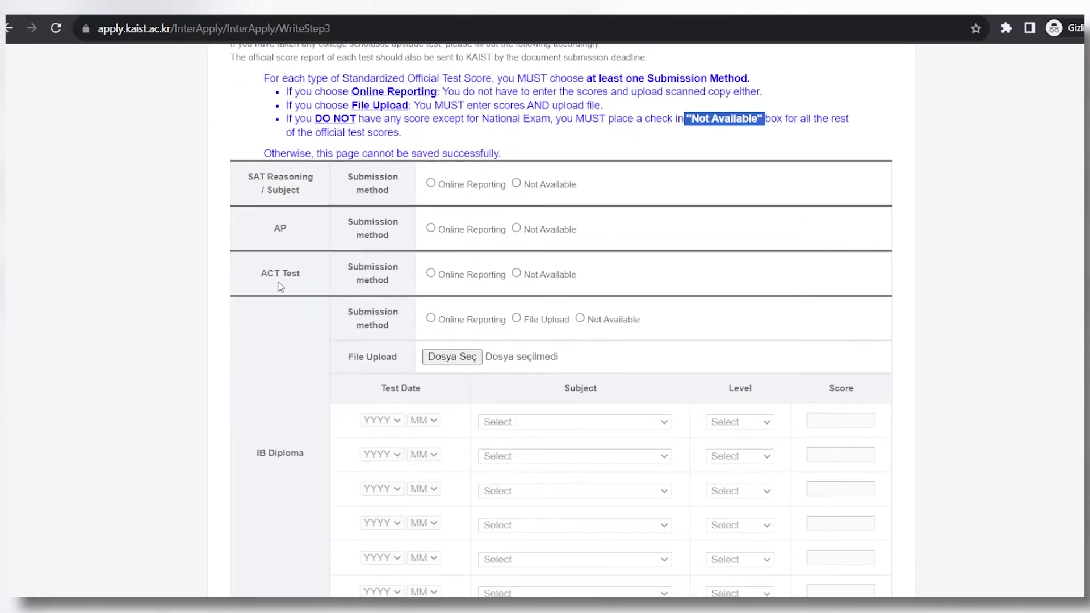
{"action": "scroll", "coordinate": [283, 284], "scroll_direction": "down", "scroll_amount": 3}
{"action": "scroll", "coordinate": [283, 256], "scroll_direction": "down", "scroll_amount": 3}
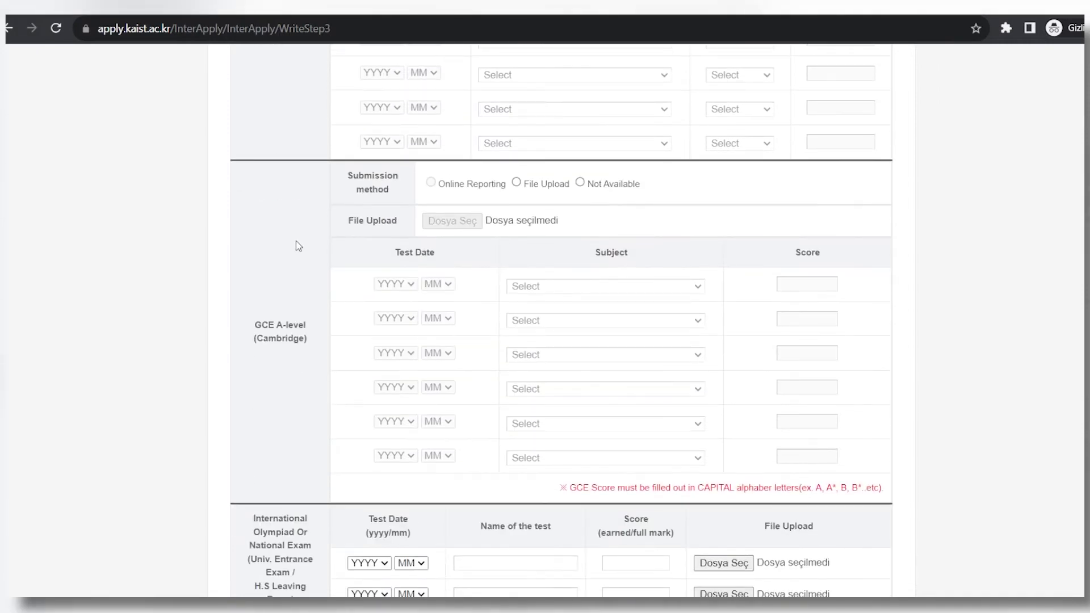
{"action": "scroll", "coordinate": [286, 336], "scroll_direction": "down", "scroll_amount": 3}
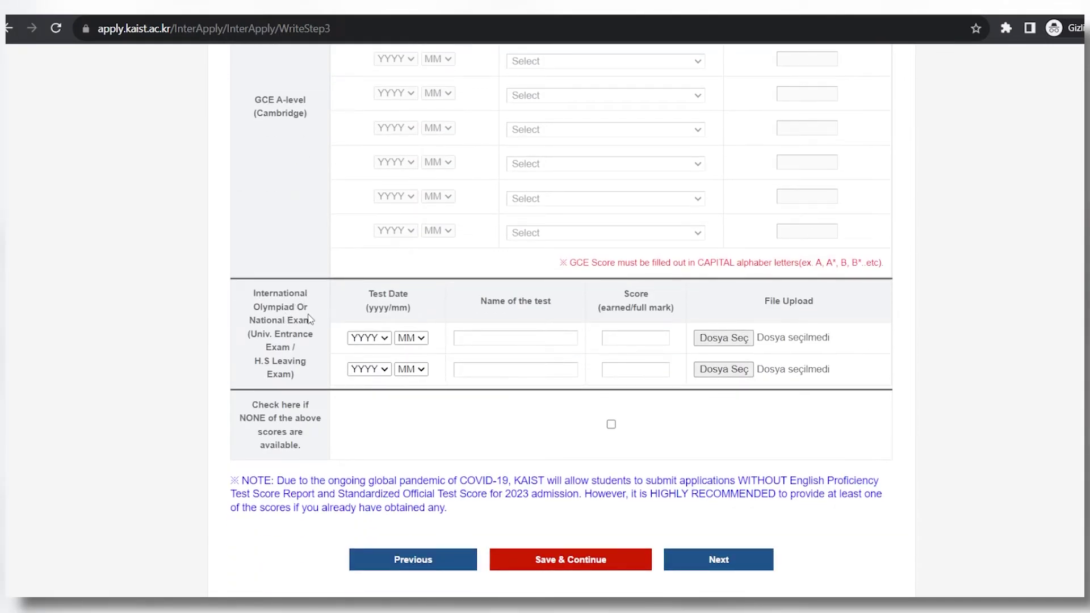
{"action": "left_click_drag", "start_coordinate": [236, 405], "coordinate": [306, 444]}
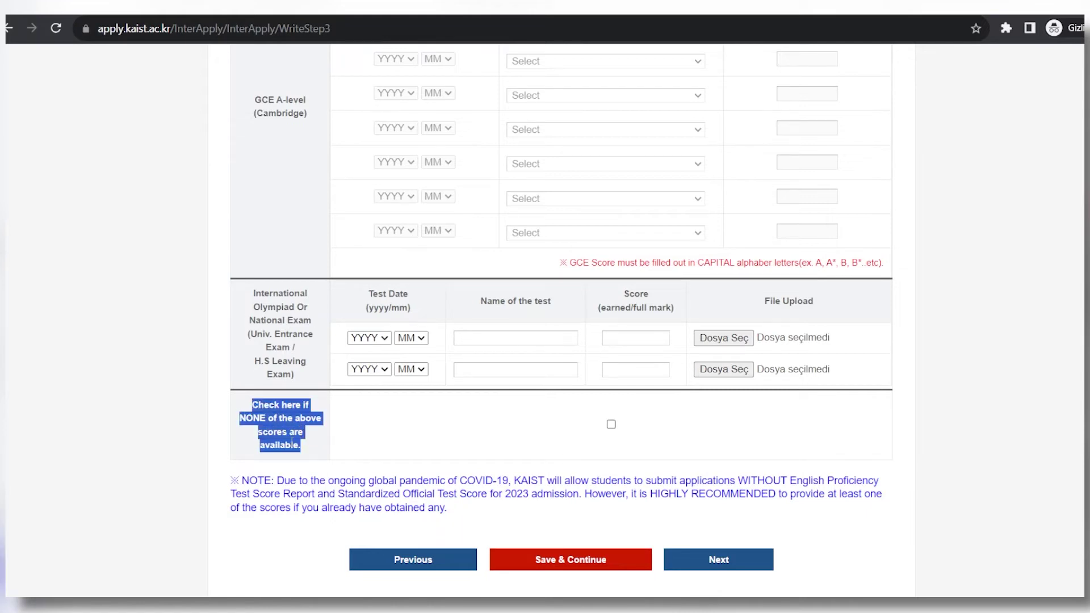
{"action": "left_click", "coordinate": [611, 424]}
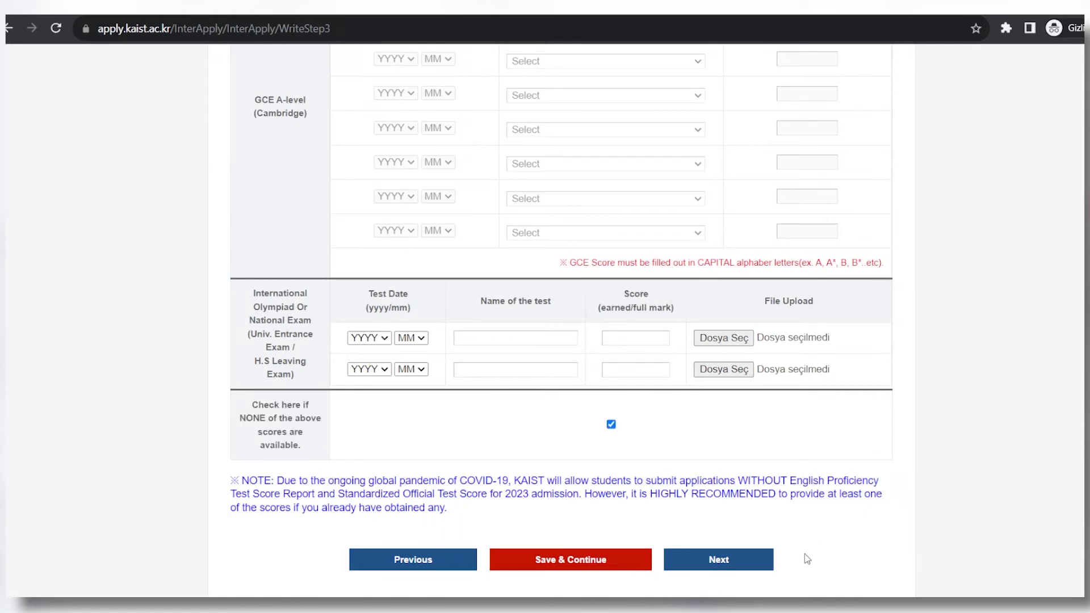
{"action": "left_click", "coordinate": [747, 568]}
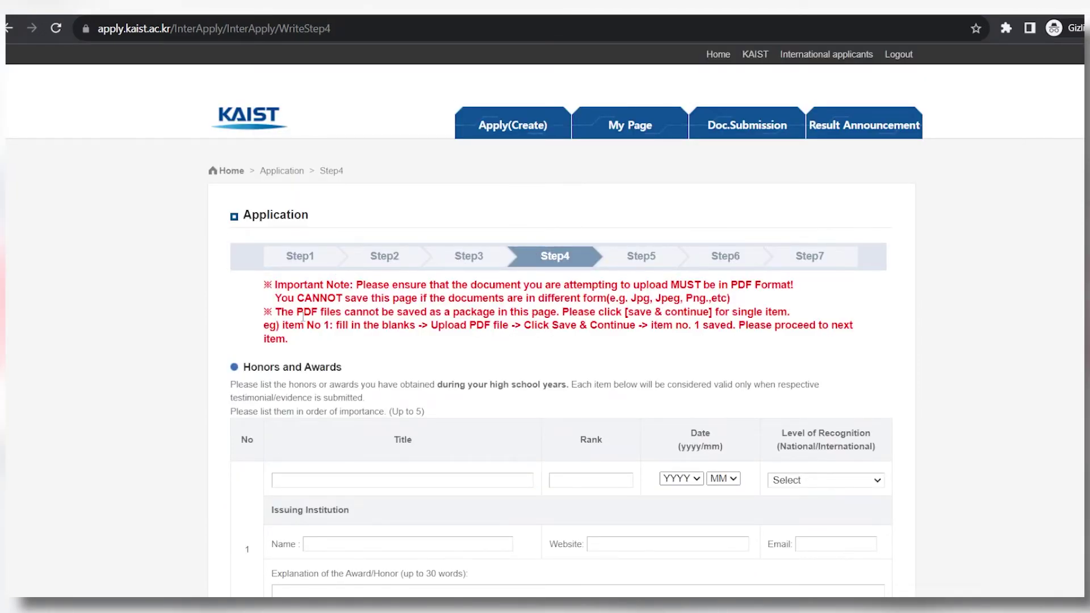
Review the Step 4 Honors and Awards notes, leave it empty, and continue to Step 5.
{"action": "left_click_drag", "start_coordinate": [279, 311], "coordinate": [487, 312]}
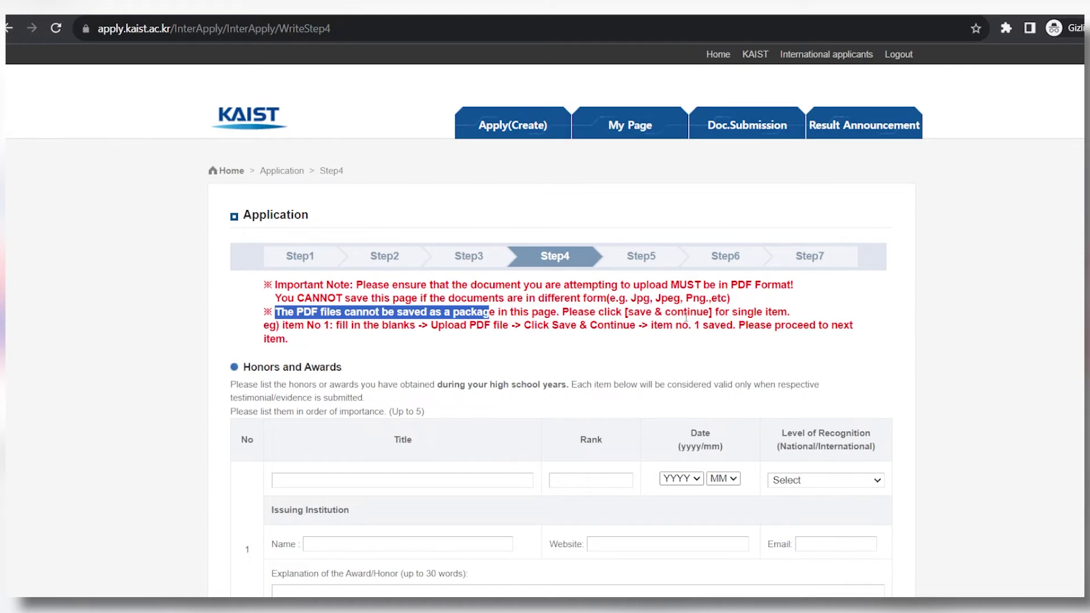
{"action": "left_click_drag", "start_coordinate": [244, 369], "coordinate": [352, 373]}
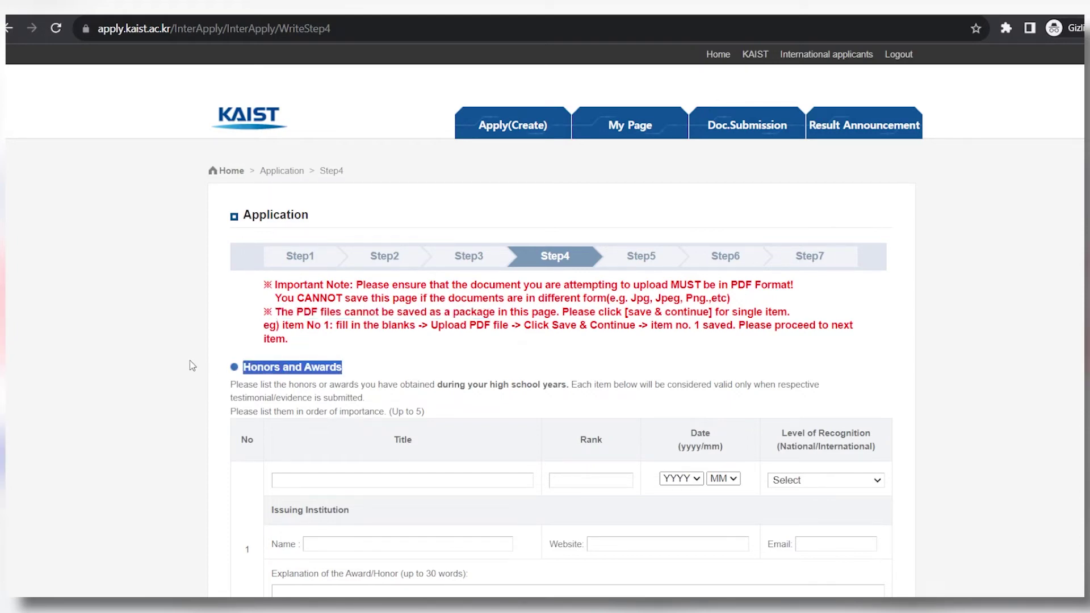
{"action": "scroll", "coordinate": [192, 365], "scroll_direction": "down", "scroll_amount": 20}
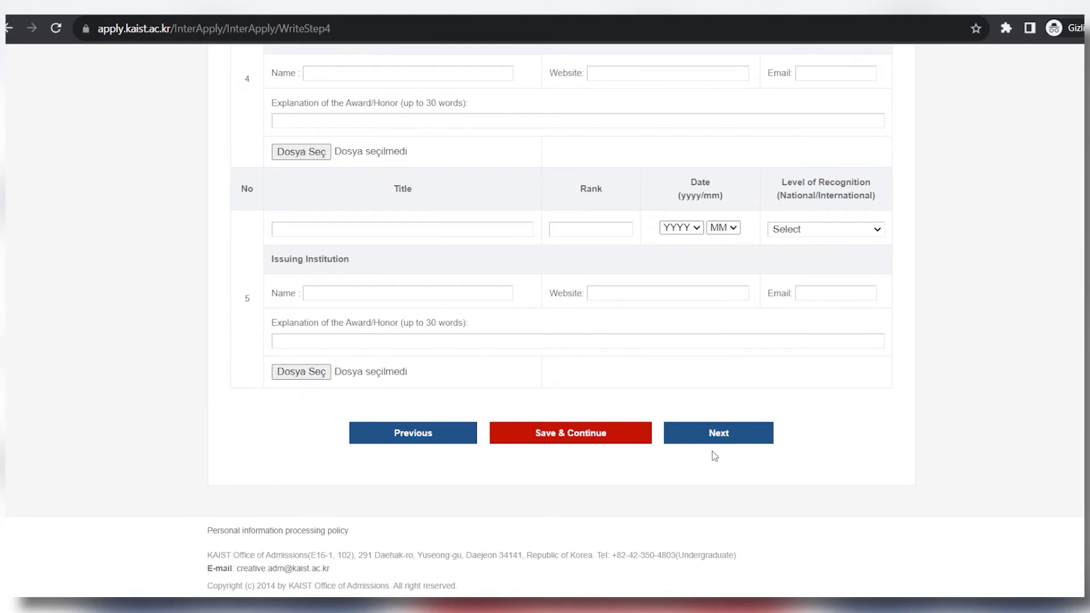
{"action": "left_click", "coordinate": [752, 443]}
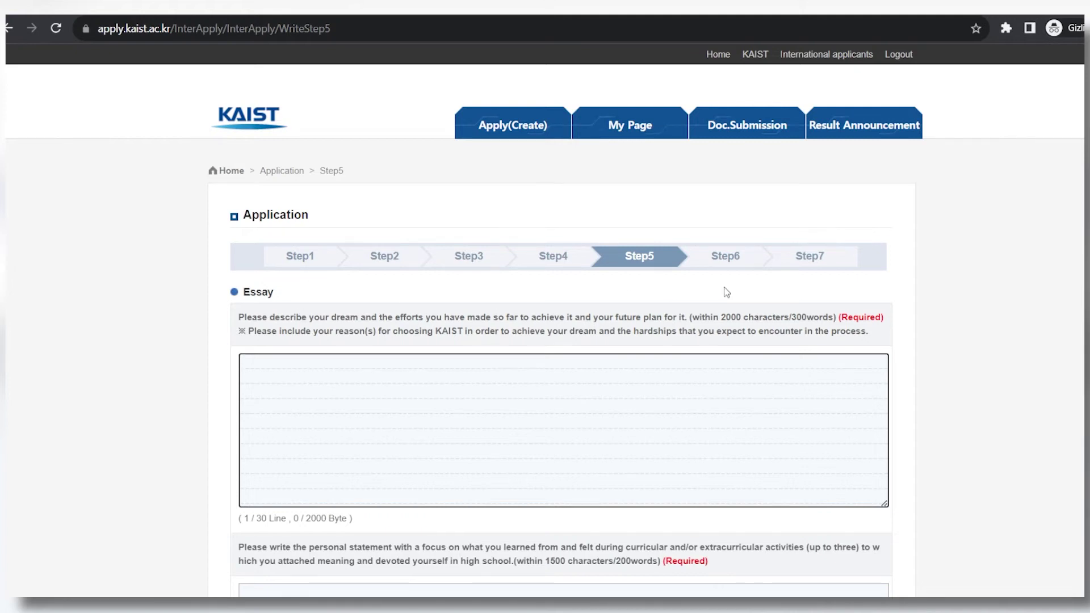
Certify that the application information is accurate by ticking the first Step 5 checkbox.
{"action": "scroll", "coordinate": [704, 307], "scroll_direction": "down", "scroll_amount": 1}
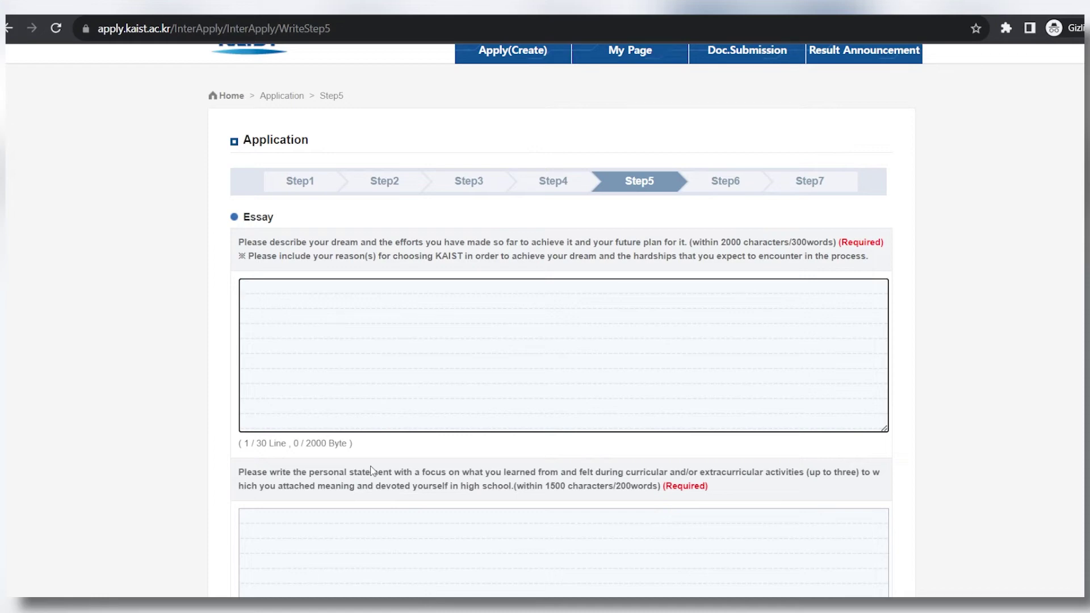
{"action": "scroll", "coordinate": [386, 462], "scroll_direction": "down", "scroll_amount": 10}
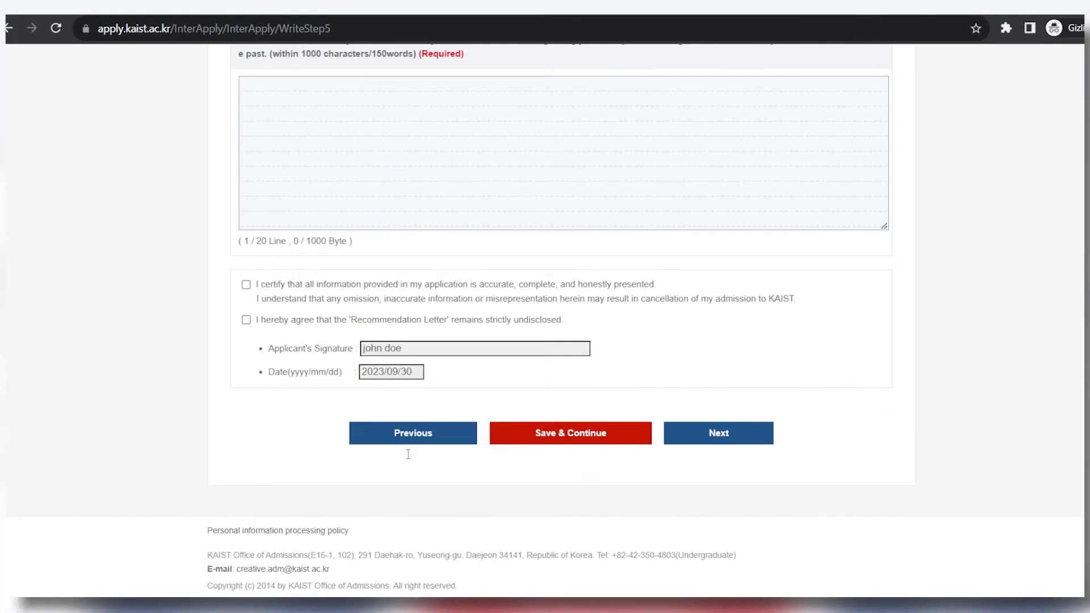
{"action": "left_click_drag", "start_coordinate": [265, 286], "coordinate": [664, 287]}
{"action": "left_click_drag", "start_coordinate": [257, 298], "coordinate": [814, 302]}
{"action": "left_click", "coordinate": [246, 284]}
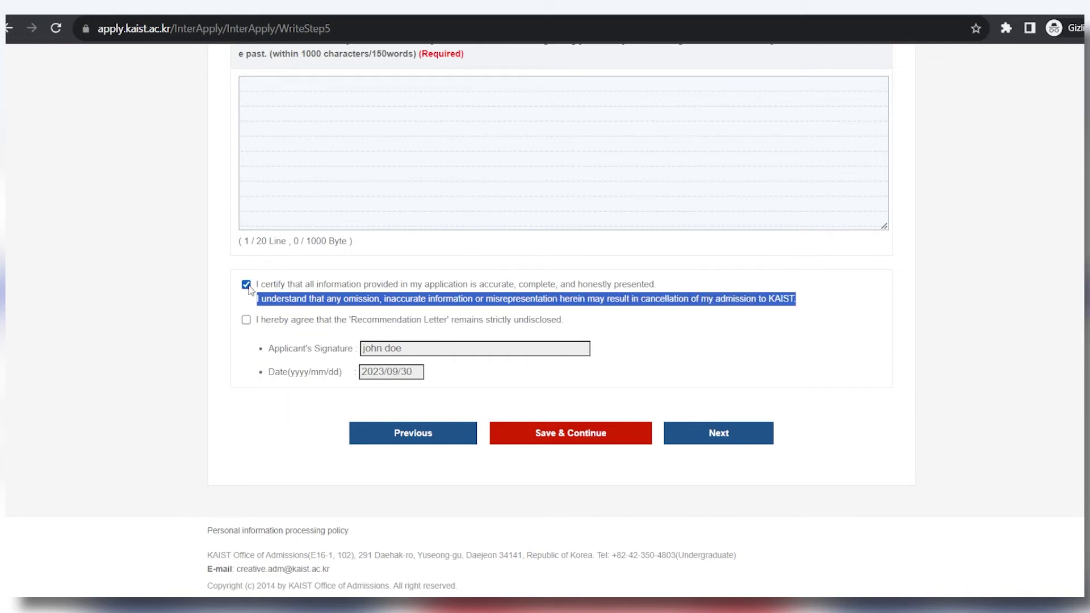
{"action": "left_click", "coordinate": [230, 329]}
Agree that the Recommendation Letter remains strictly undisclosed and continue to Step 6.
{"action": "left_click_drag", "start_coordinate": [259, 319], "coordinate": [391, 330]}
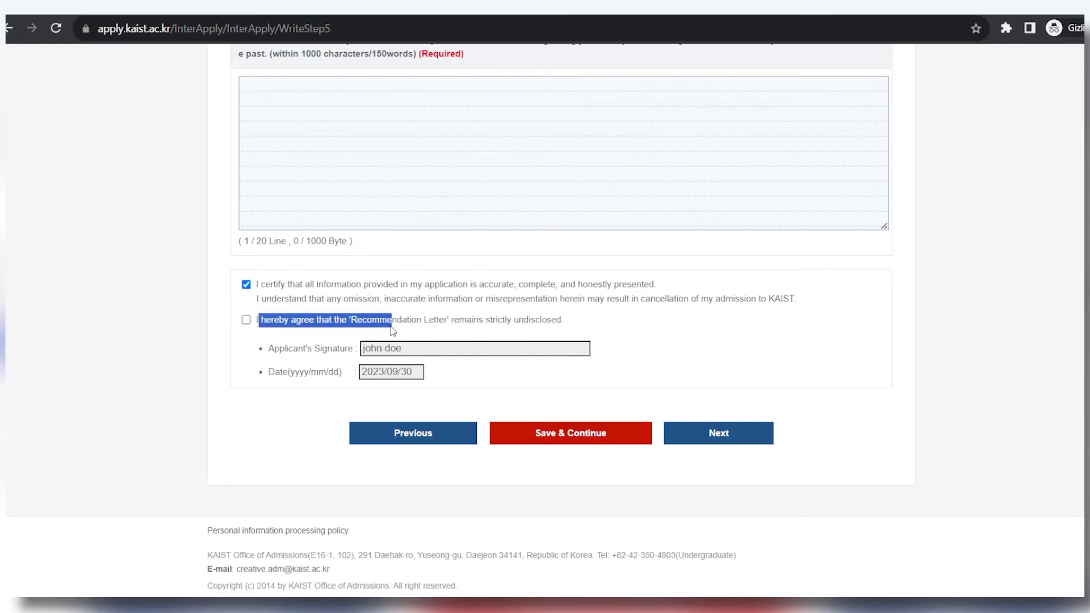
{"action": "left_click_drag", "start_coordinate": [523, 320], "coordinate": [594, 334]}
{"action": "left_click", "coordinate": [245, 320]}
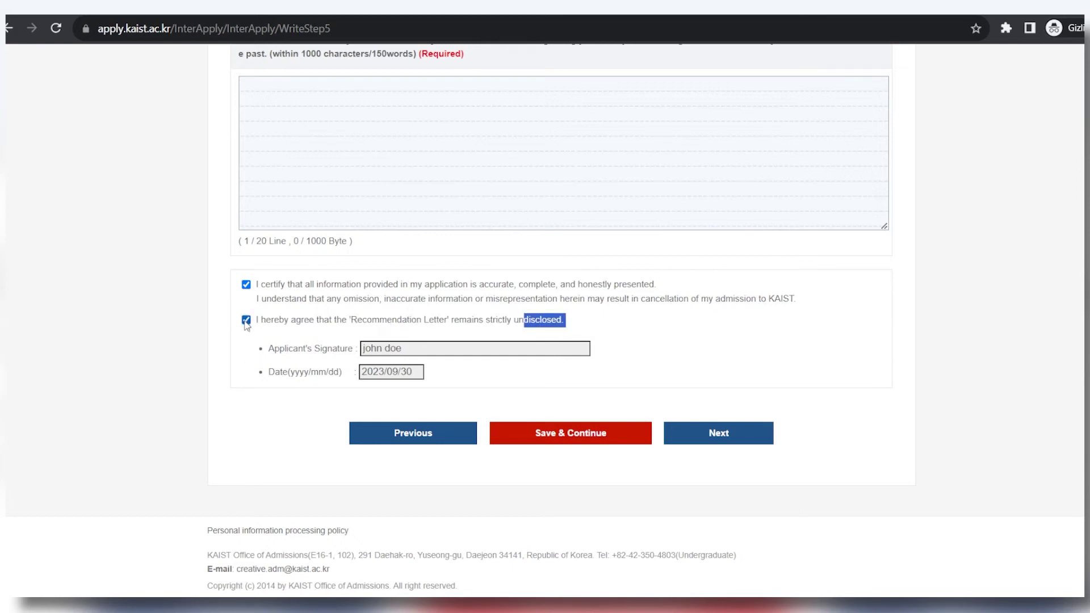
{"action": "left_click", "coordinate": [745, 436]}
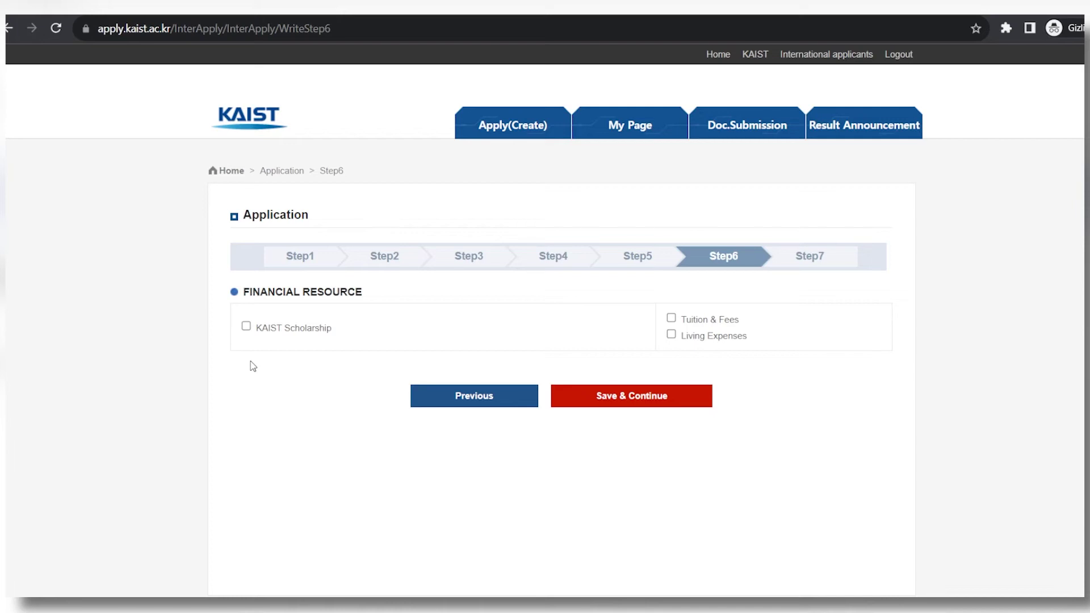
Select KAIST Scholarship as the financial resource, covering Tuition & Fees and Living Expenses.
{"action": "left_click", "coordinate": [245, 327]}
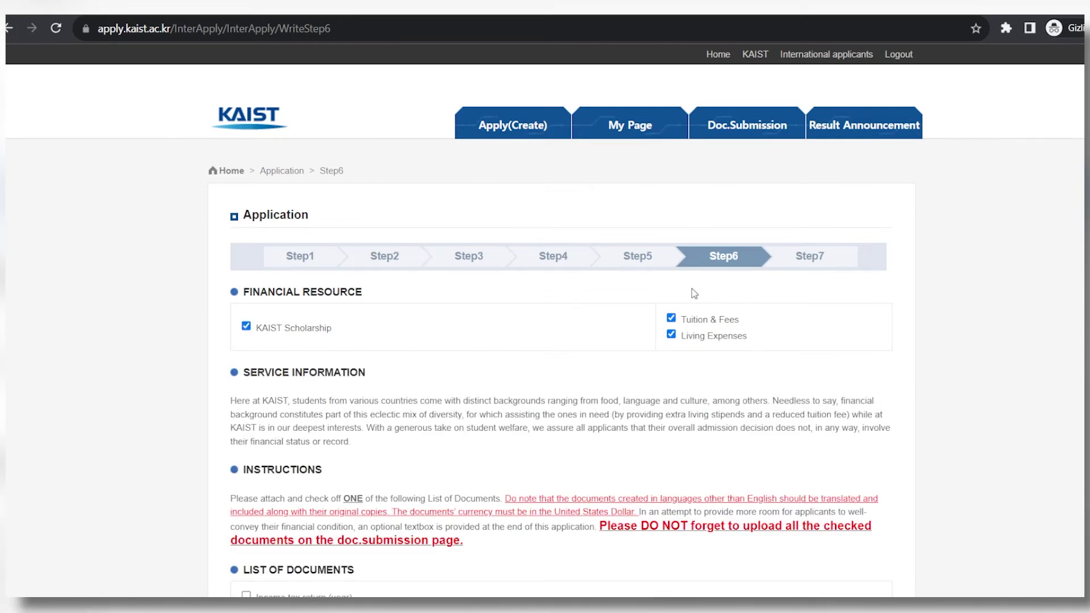
{"action": "scroll", "coordinate": [627, 348], "scroll_direction": "down", "scroll_amount": 1}
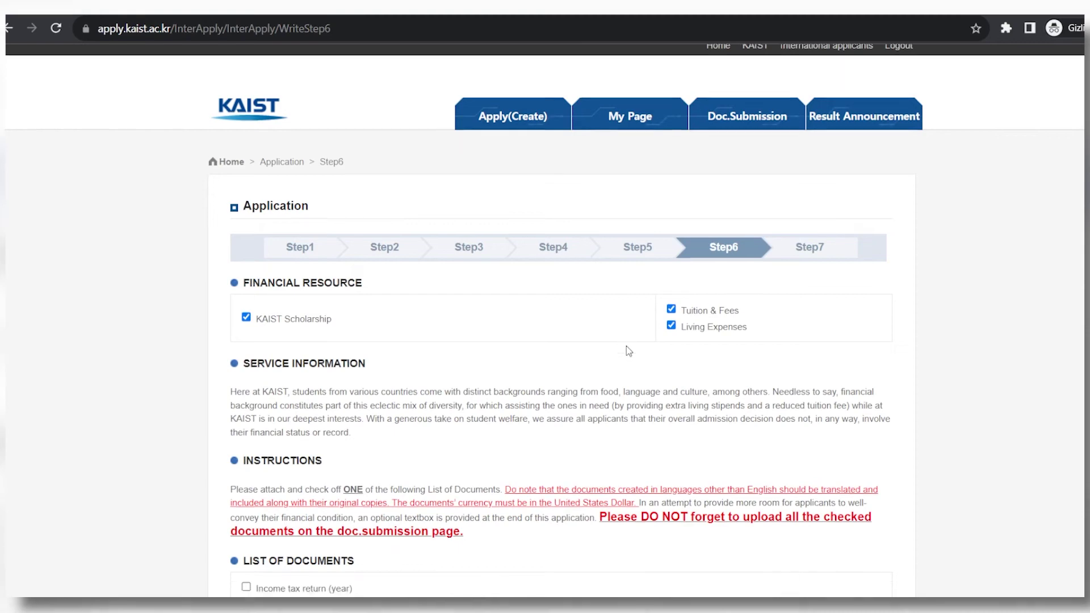
{"action": "scroll", "coordinate": [627, 347], "scroll_direction": "down", "scroll_amount": 5}
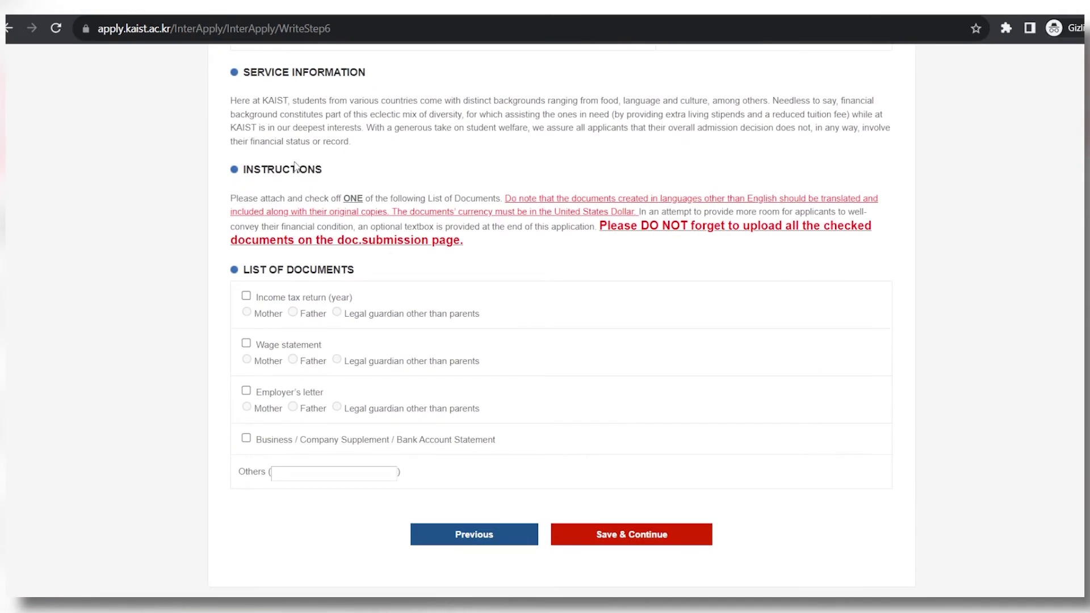
{"action": "scroll", "coordinate": [285, 191], "scroll_direction": "up", "scroll_amount": 1}
{"action": "left_click_drag", "start_coordinate": [230, 273], "coordinate": [322, 273]}
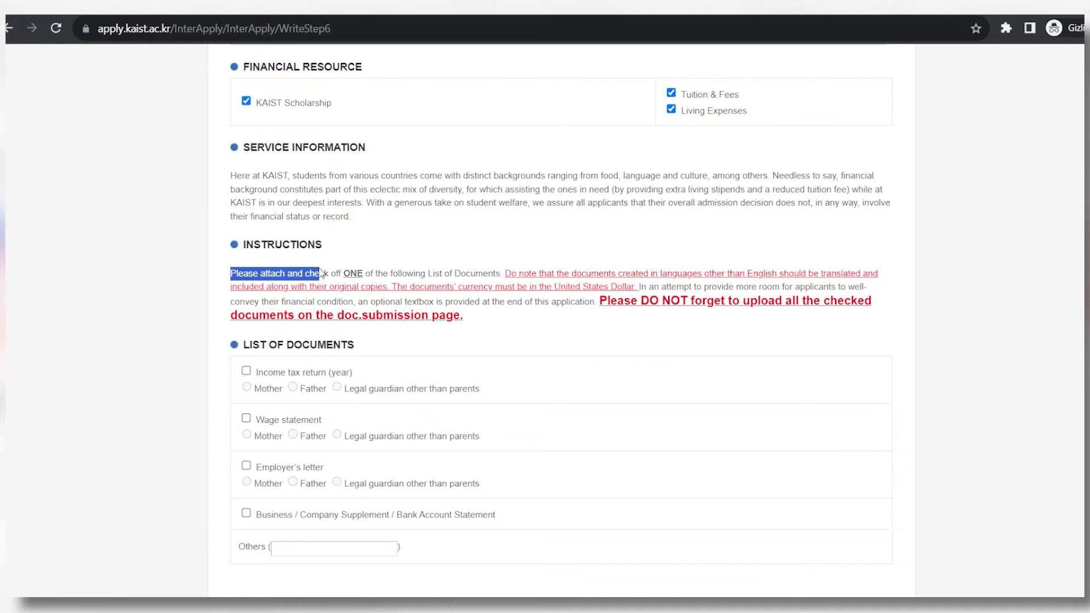
{"action": "left_click_drag", "start_coordinate": [322, 273], "coordinate": [340, 273]}
Read the Step 6 notes on attaching one document, translations and currency, and uploading checked documents.
{"action": "left_click", "coordinate": [533, 273]}
{"action": "left_click_drag", "start_coordinate": [505, 273], "coordinate": [635, 287]}
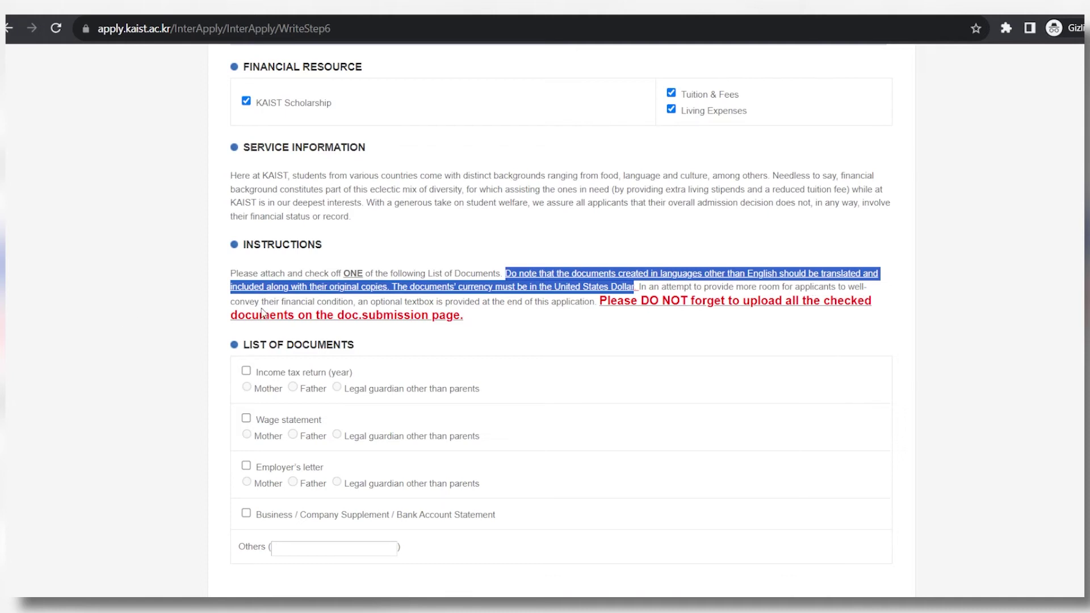
{"action": "left_click_drag", "start_coordinate": [369, 301], "coordinate": [437, 301]}
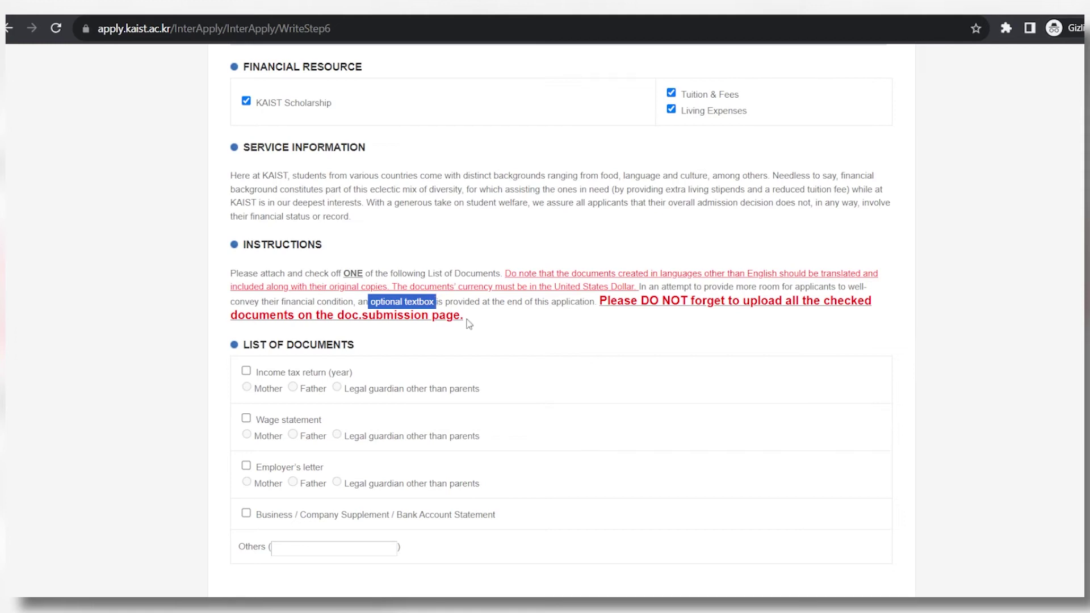
{"action": "left_click_drag", "start_coordinate": [597, 301], "coordinate": [573, 317]}
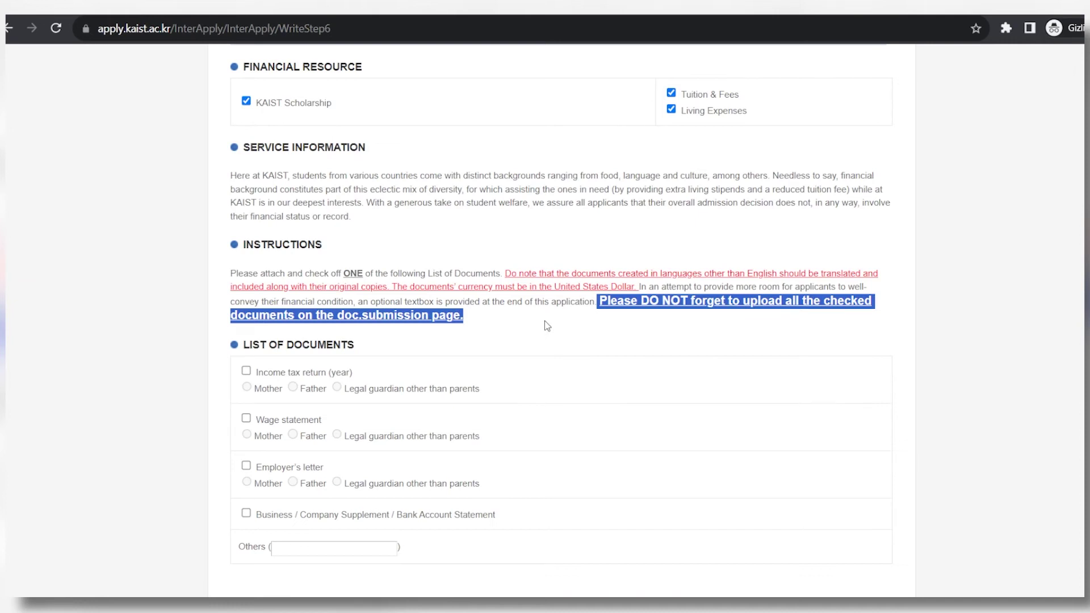
{"action": "left_click", "coordinate": [544, 322]}
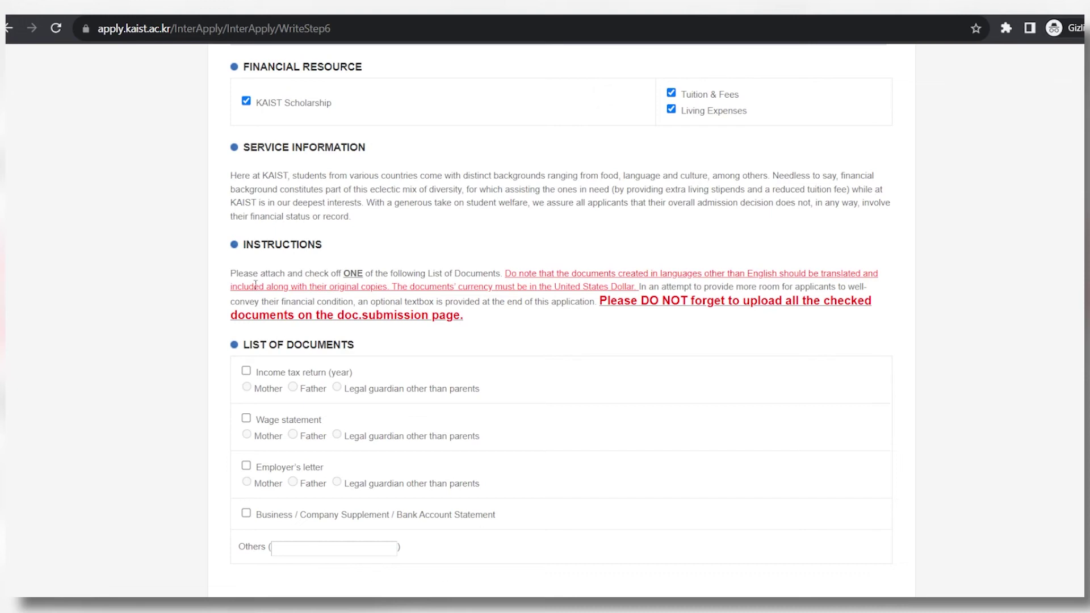
{"action": "left_click_drag", "start_coordinate": [259, 273], "coordinate": [459, 269]}
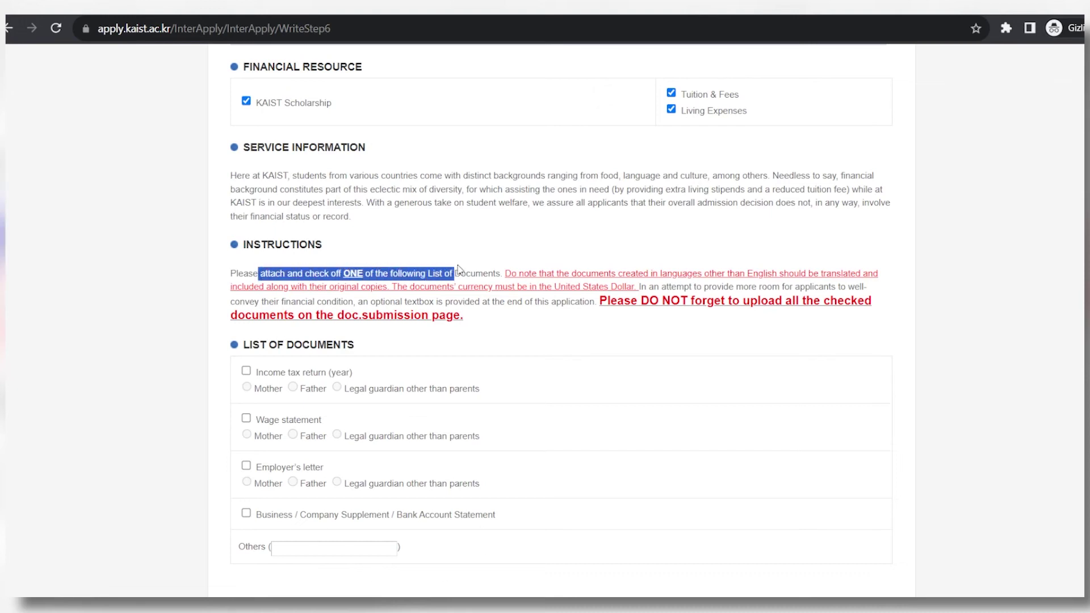
{"action": "left_click", "coordinate": [459, 270]}
{"action": "scroll", "coordinate": [375, 392], "scroll_direction": "down", "scroll_amount": 2}
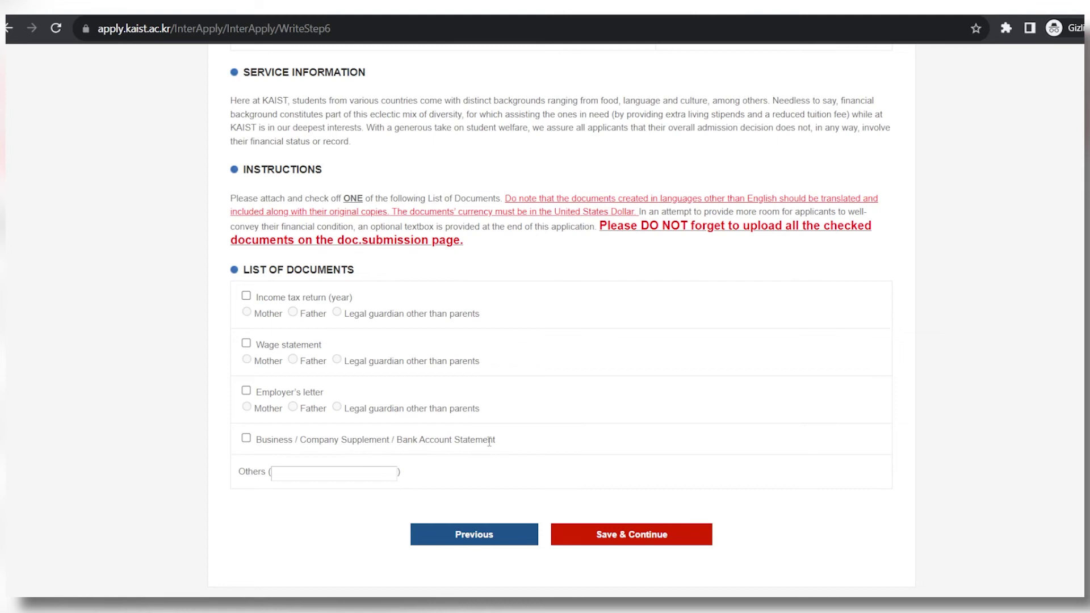
List the Mother's Wage statement as the supporting document, leaving Others empty, and save Step 6.
{"action": "left_click", "coordinate": [313, 475]}
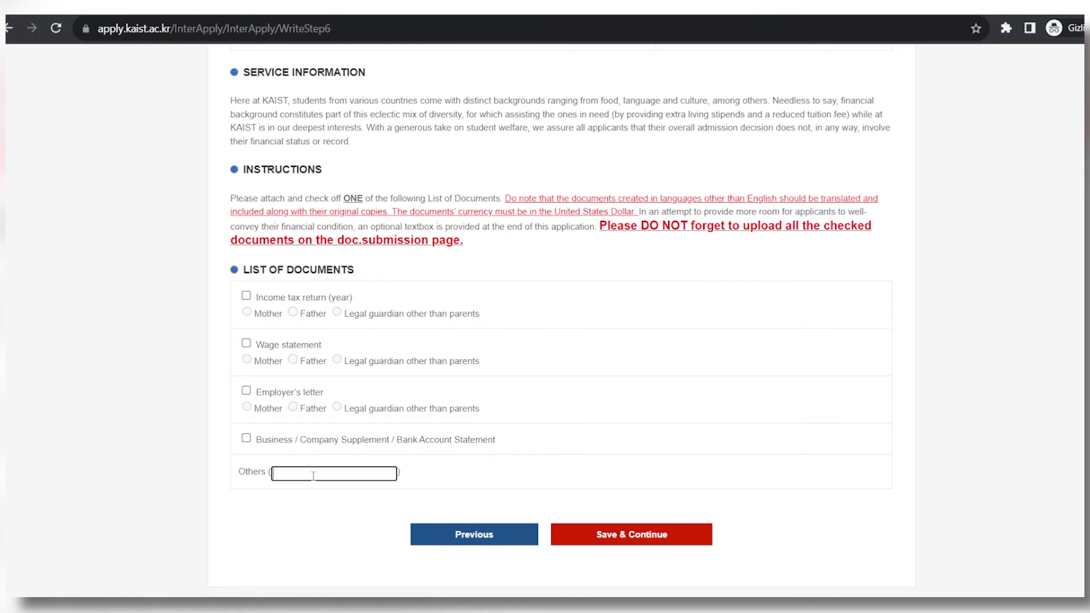
{"action": "left_click", "coordinate": [222, 369]}
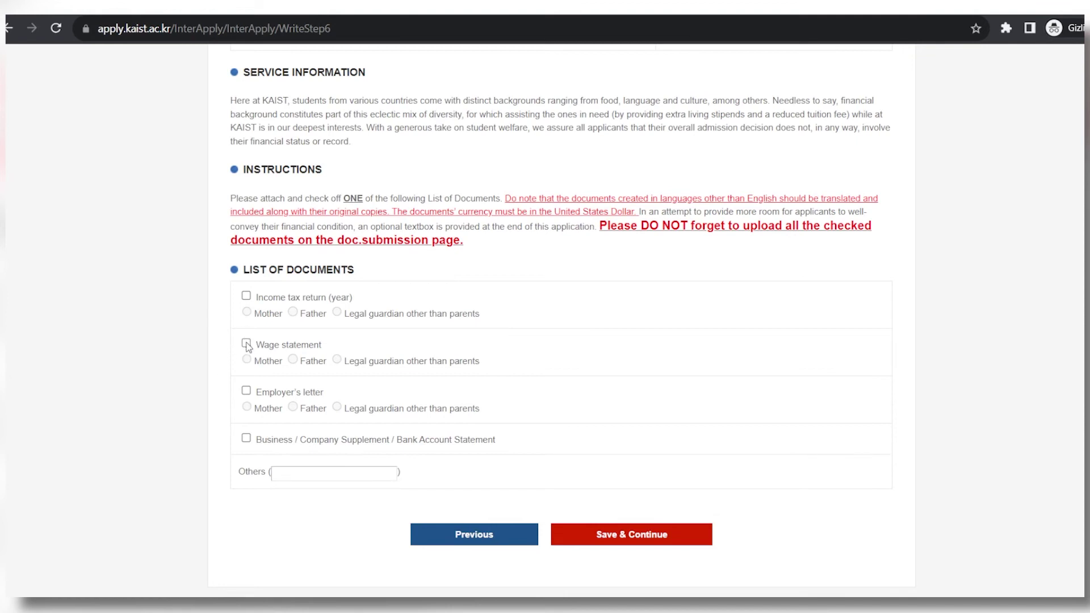
{"action": "left_click", "coordinate": [245, 343]}
{"action": "left_click", "coordinate": [246, 359]}
{"action": "left_click", "coordinate": [688, 544]}
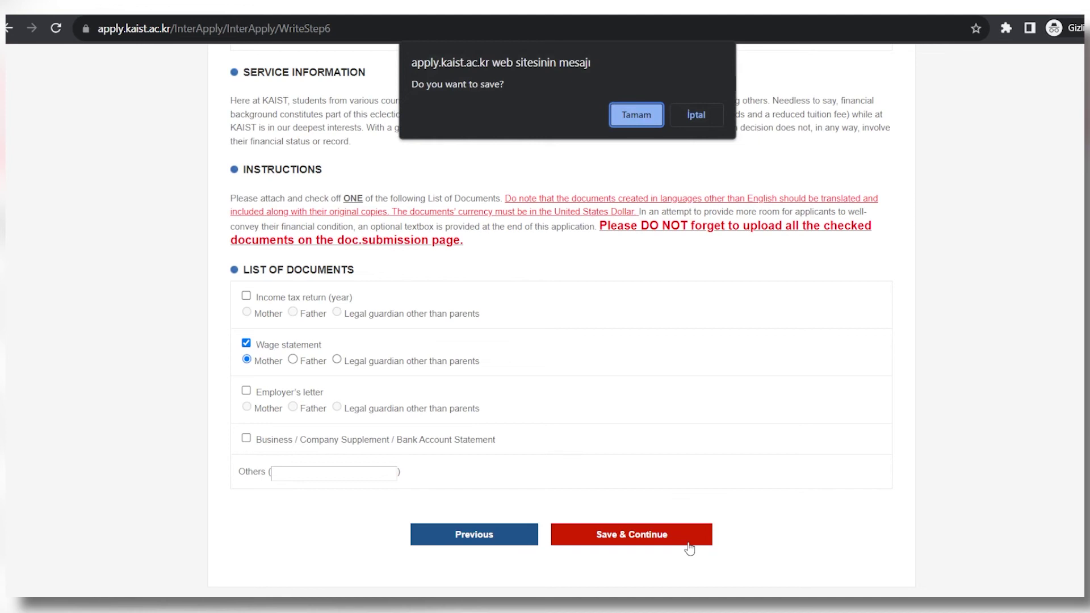
{"action": "left_click", "coordinate": [633, 116]}
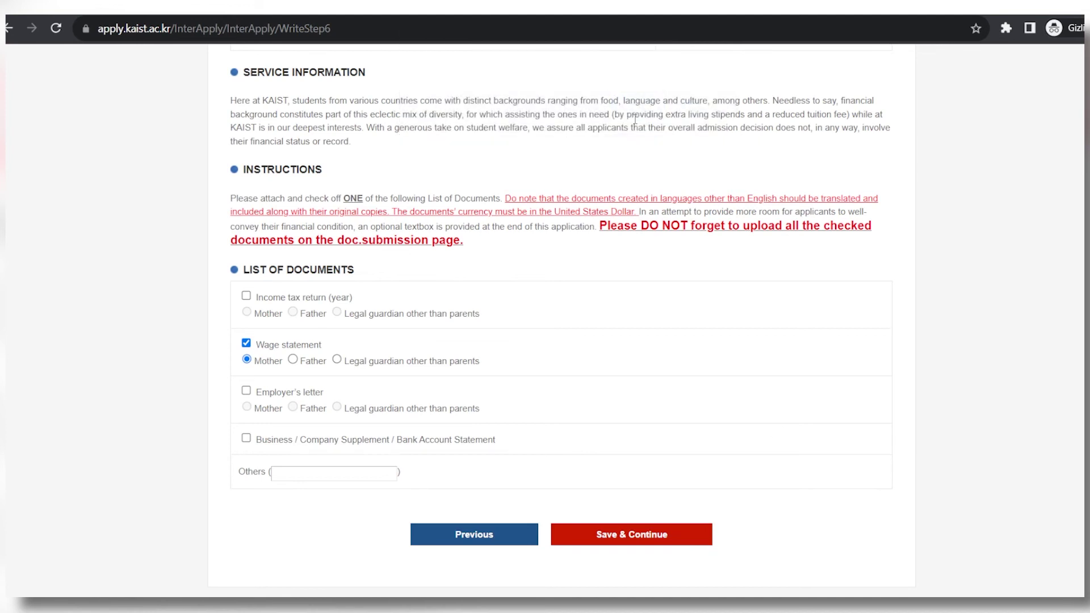
{"action": "left_click", "coordinate": [686, 123]}
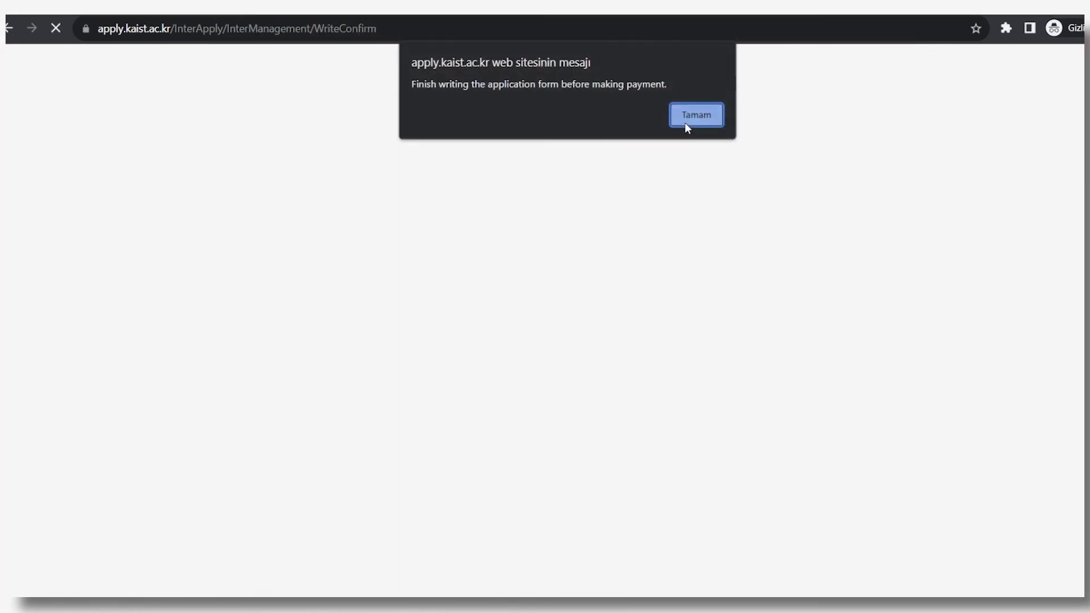
Dismiss the 'Finish writing the application form' alert and review Applicant Information on My Page.
{"action": "left_click_drag", "start_coordinate": [412, 85], "coordinate": [677, 92]}
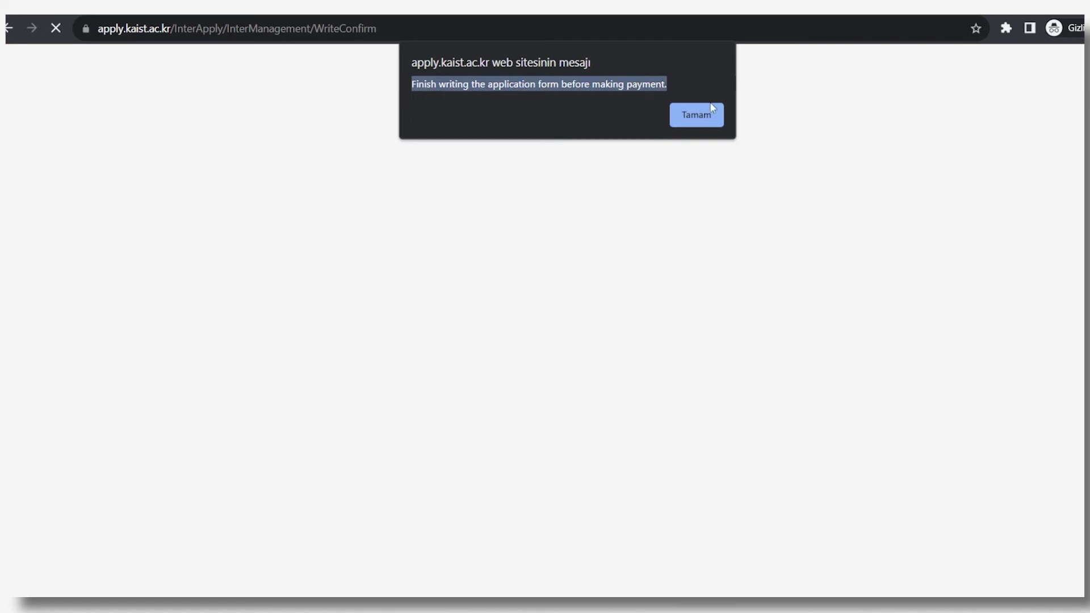
{"action": "left_click", "coordinate": [682, 124]}
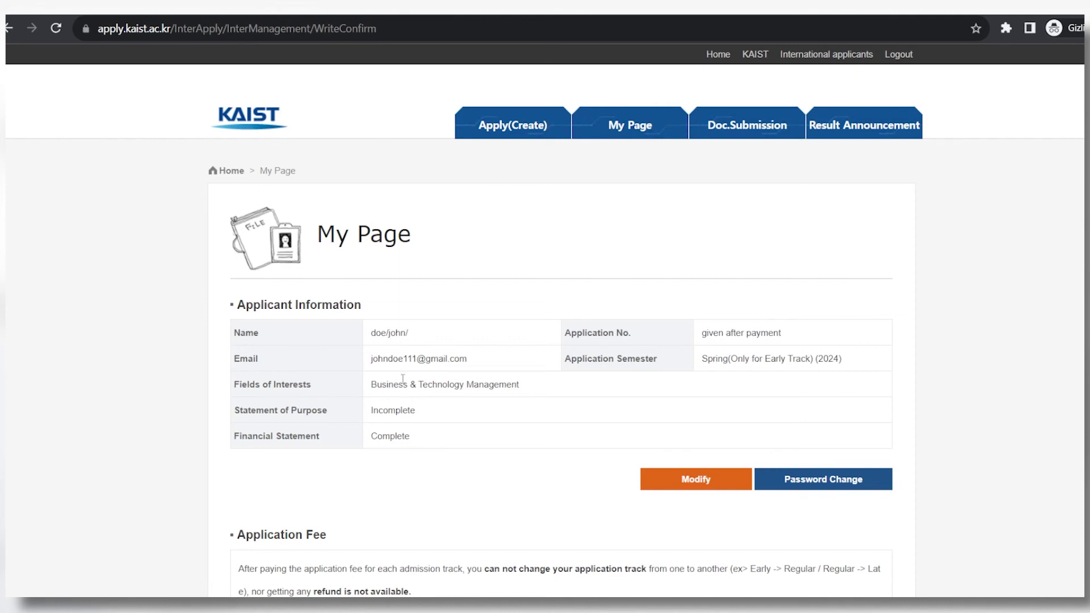
{"action": "left_click_drag", "start_coordinate": [246, 306], "coordinate": [369, 314]}
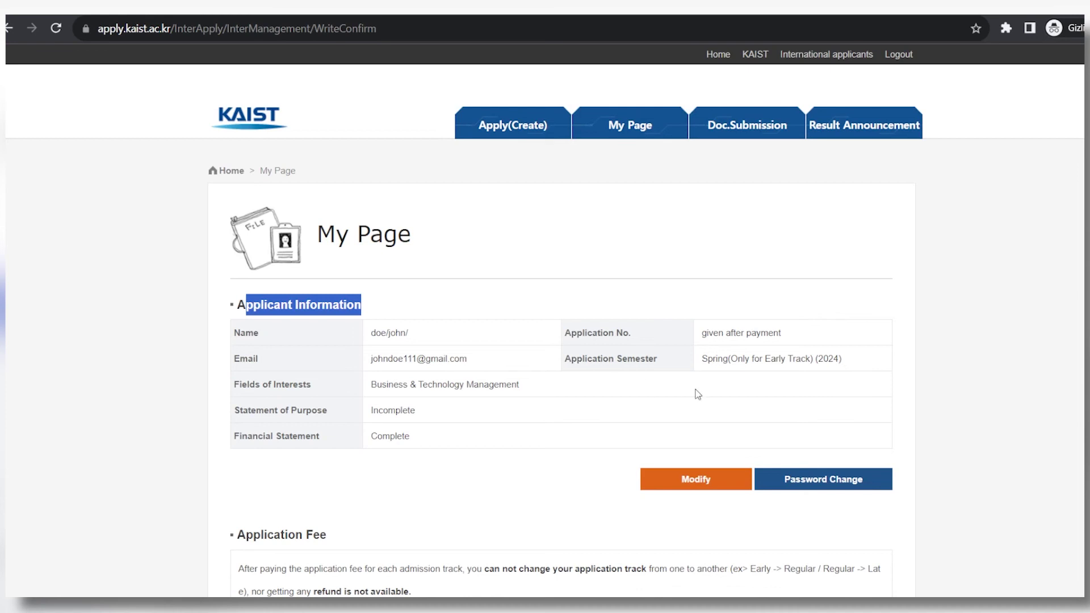
{"action": "left_click", "coordinate": [562, 391]}
Review the track-change, no-refund and double-check notices, then start paying the application fee.
{"action": "scroll", "coordinate": [268, 334], "scroll_direction": "down", "scroll_amount": 4}
{"action": "left_click_drag", "start_coordinate": [239, 334], "coordinate": [729, 338]}
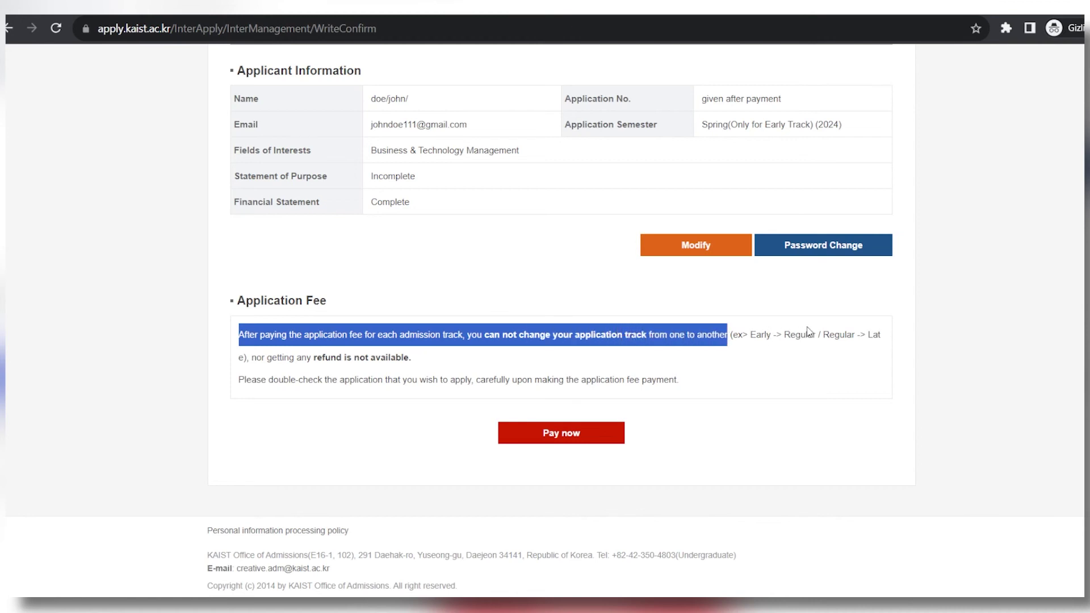
{"action": "left_click_drag", "start_coordinate": [249, 357], "coordinate": [414, 358]}
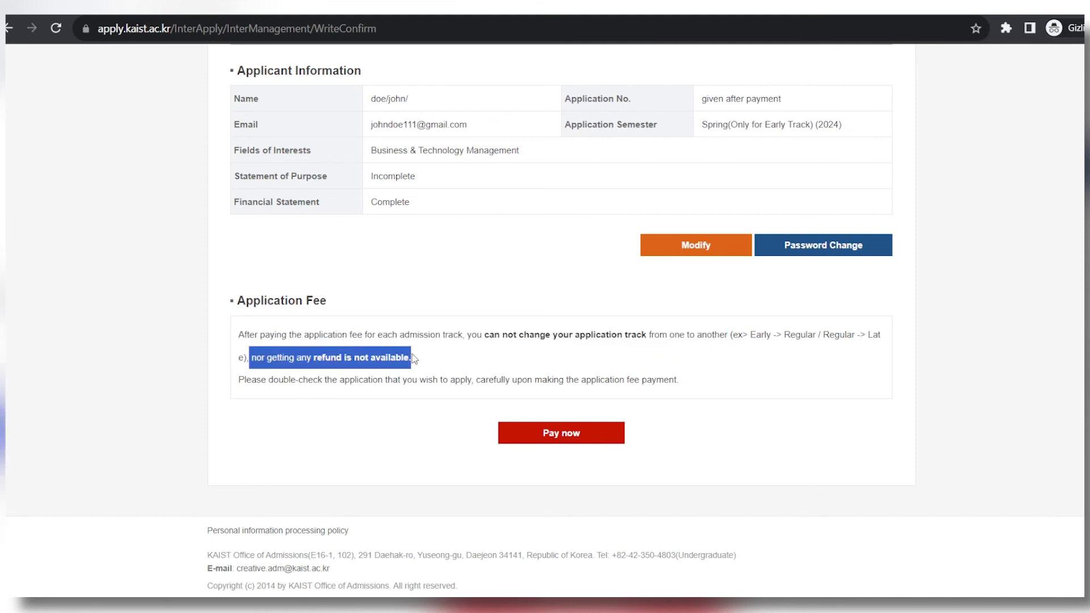
{"action": "left_click", "coordinate": [358, 359]}
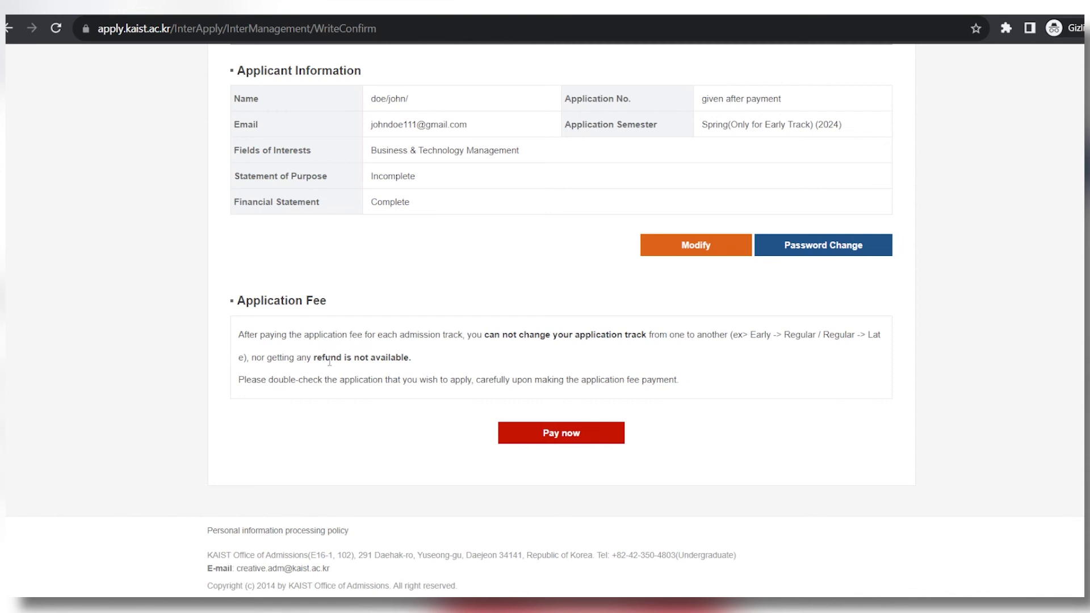
{"action": "left_click_drag", "start_coordinate": [239, 380], "coordinate": [689, 388]}
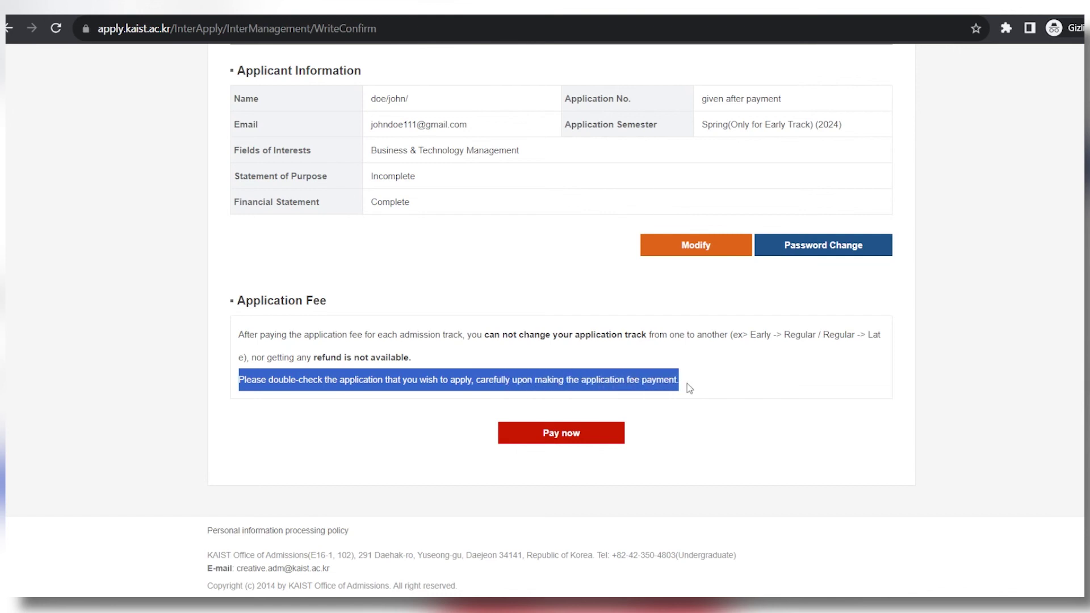
{"action": "left_click", "coordinate": [687, 383]}
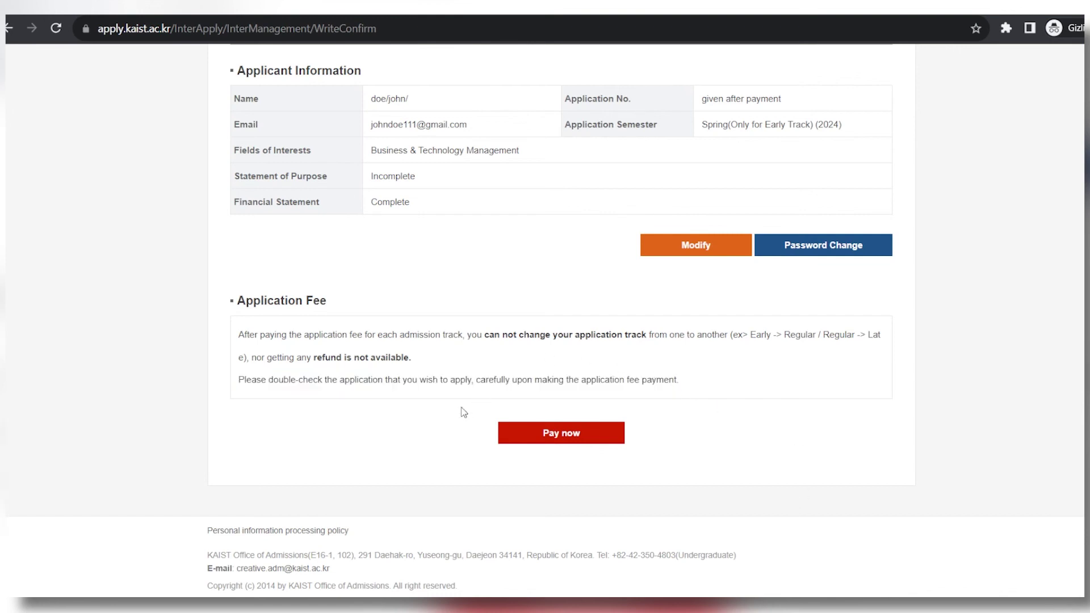
{"action": "left_click", "coordinate": [616, 442]}
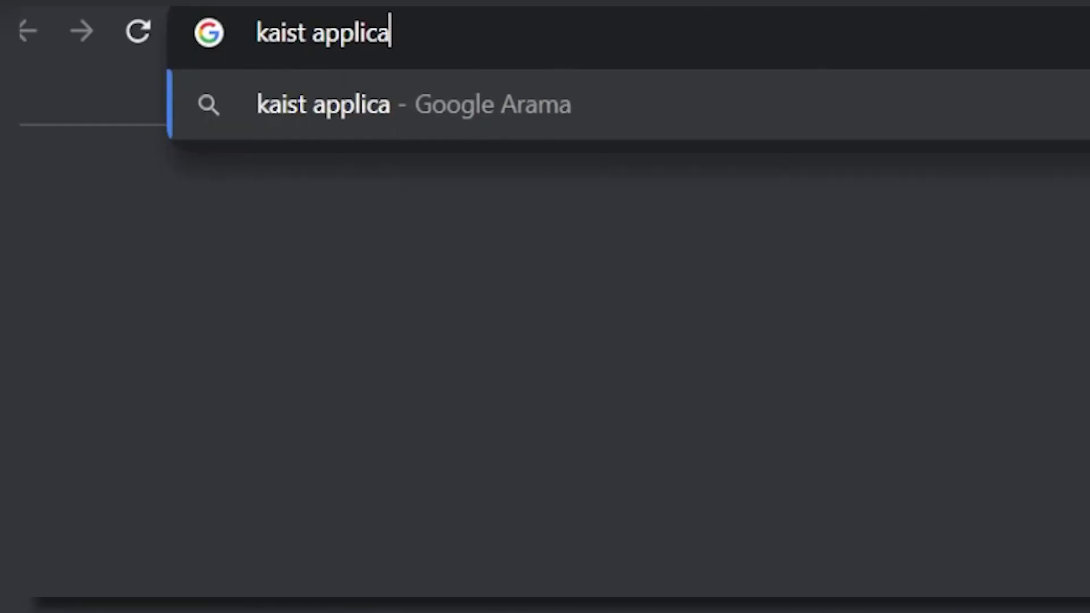
Search Google for 'kaist application fee'.
{"action": "type", "text": "tion fee"}
{"action": "key", "text": "Return"}
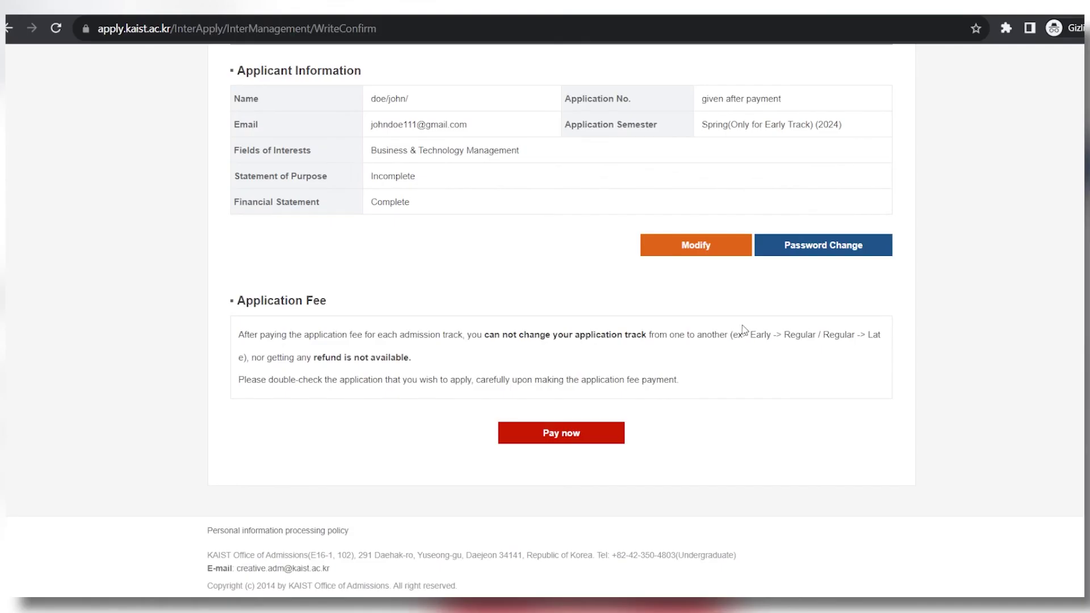
Retry Pay now, dismiss the 'Finish writing' alert, and read the 'Make a payment to proceed.' notice.
{"action": "left_click", "coordinate": [606, 431]}
{"action": "left_click", "coordinate": [702, 109]}
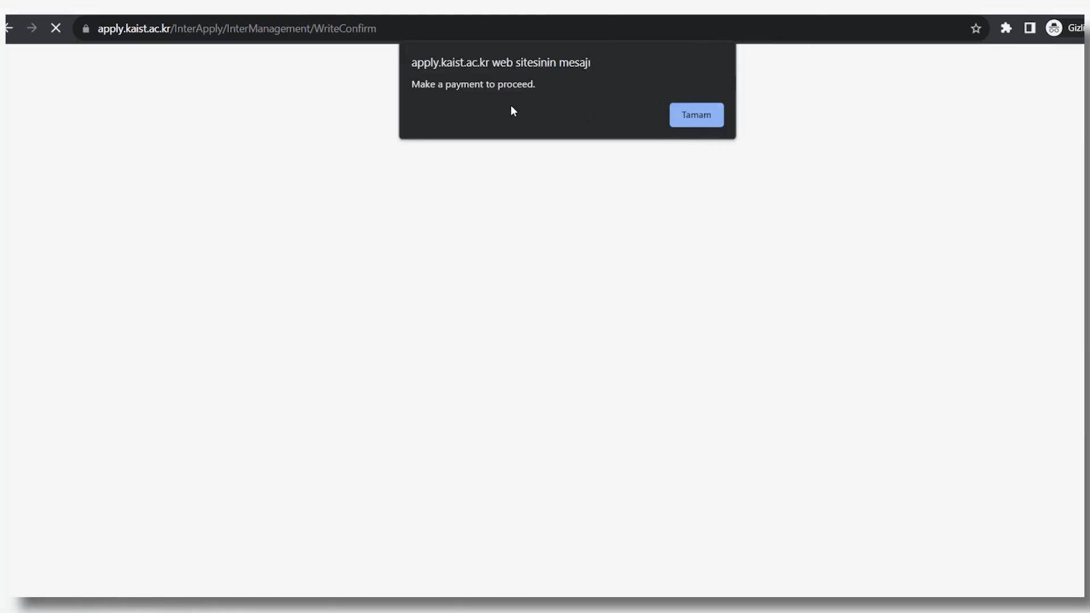
{"action": "left_click_drag", "start_coordinate": [416, 87], "coordinate": [543, 82]}
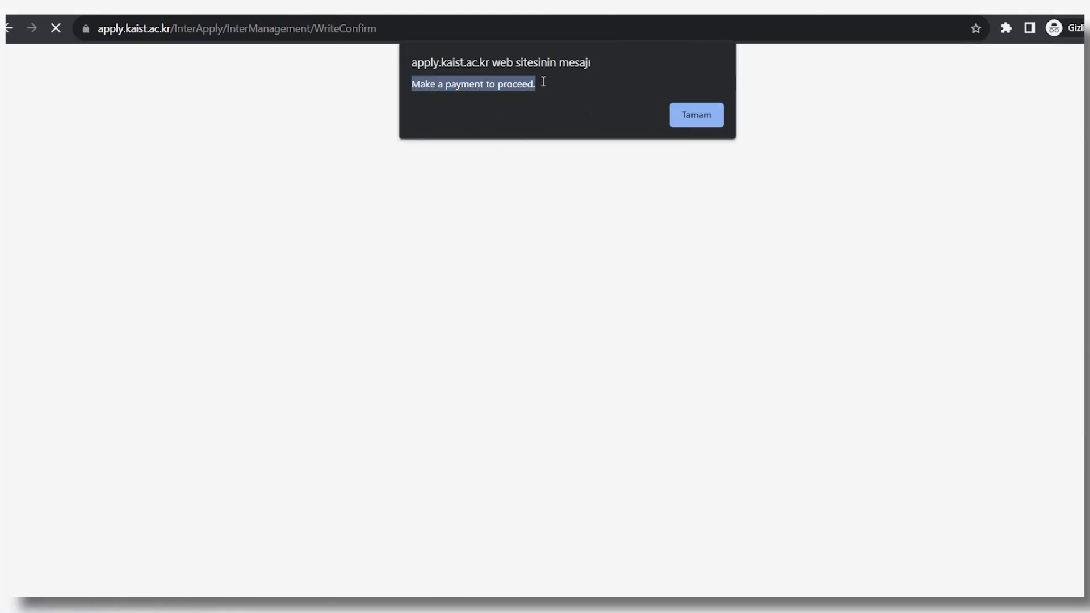